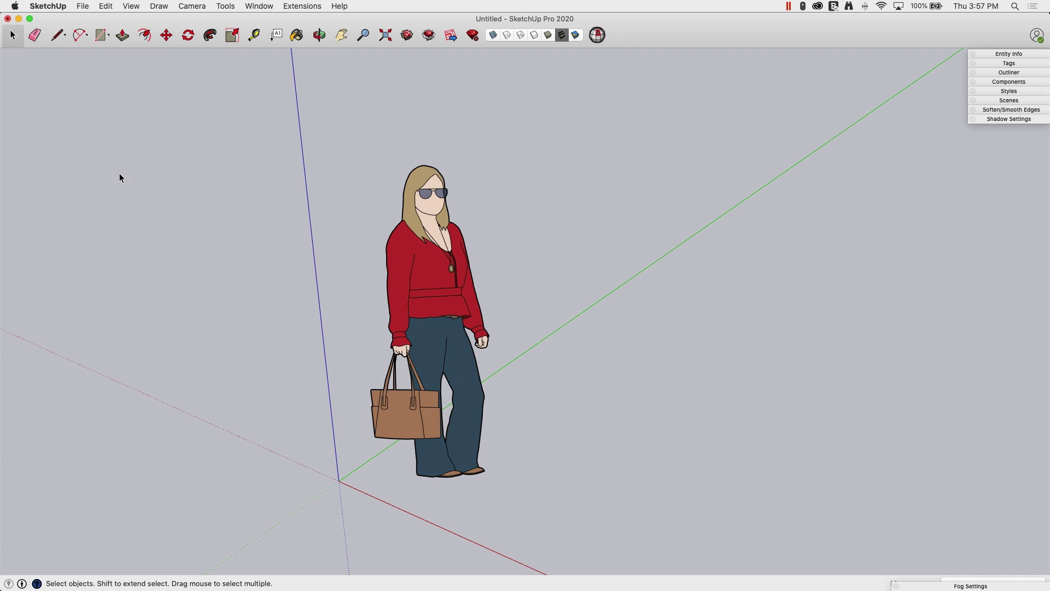
Show the Large Tool Set from the View menu and try Push/Pull.
{"action": "left_click", "coordinate": [130, 6]}
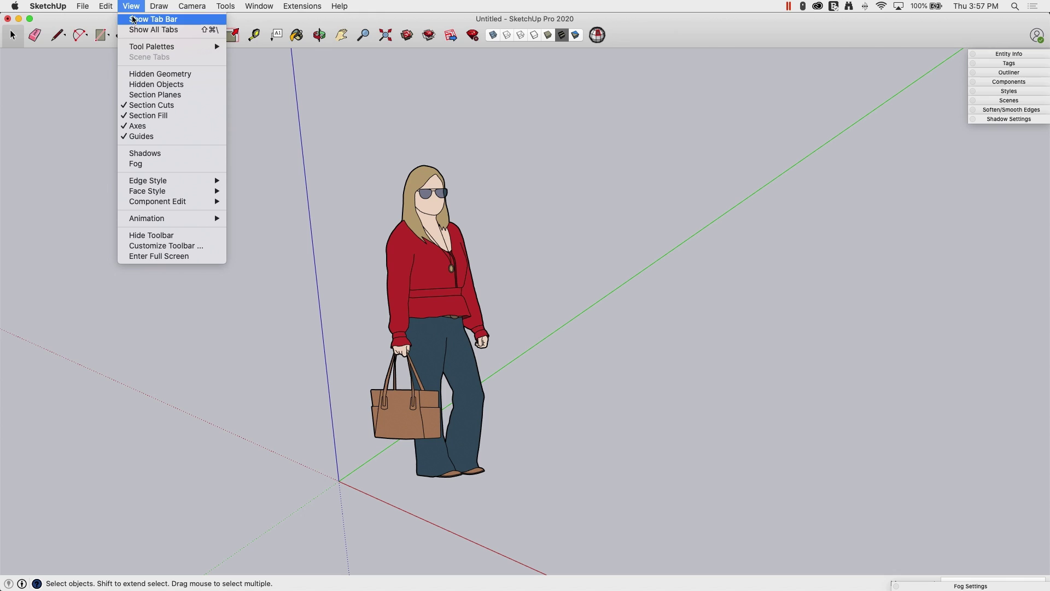
{"action": "mouse_move", "coordinate": [152, 47]}
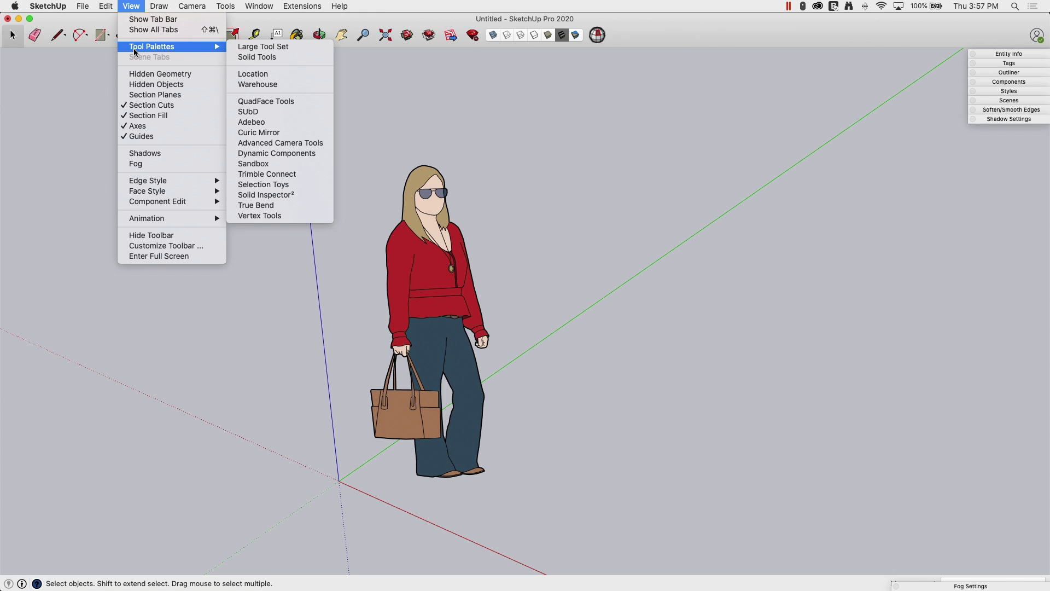
{"action": "left_click", "coordinate": [262, 47]}
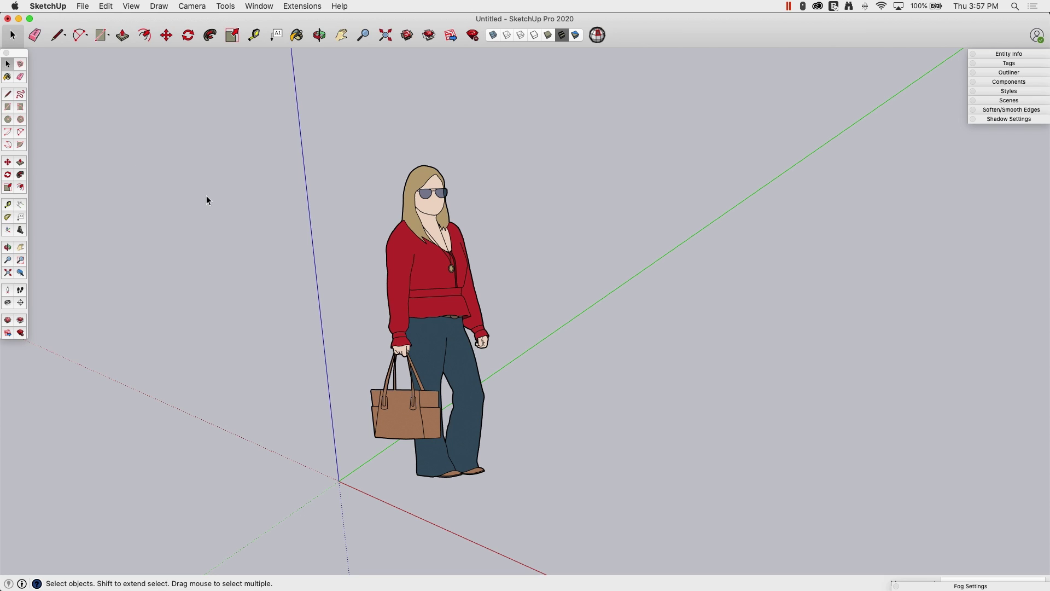
{"action": "left_click", "coordinate": [21, 174]}
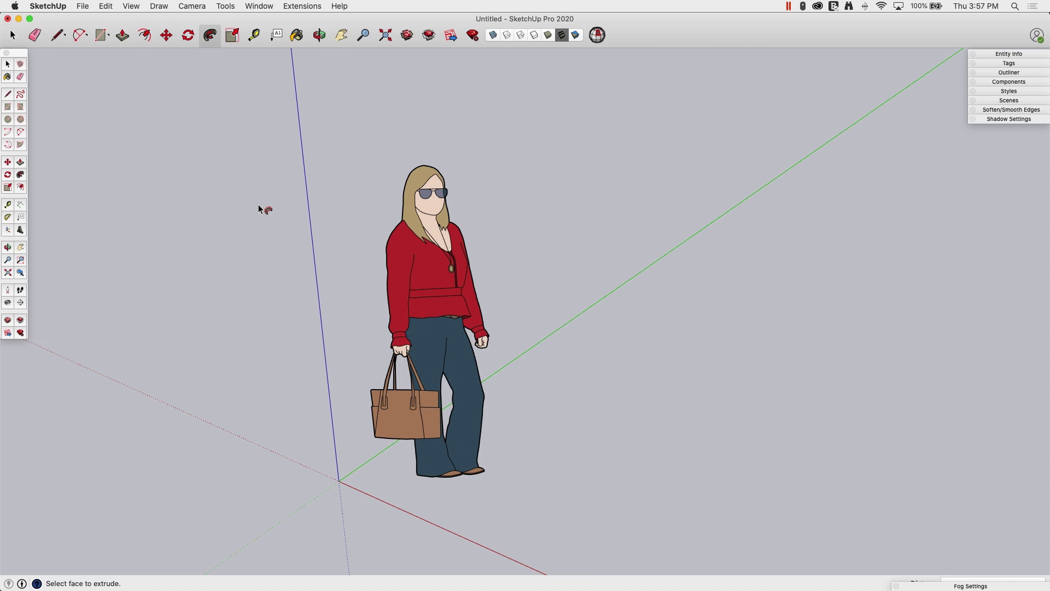
Return to Select, select the woman figure, then deselect it in empty space.
{"action": "key", "text": "space"}
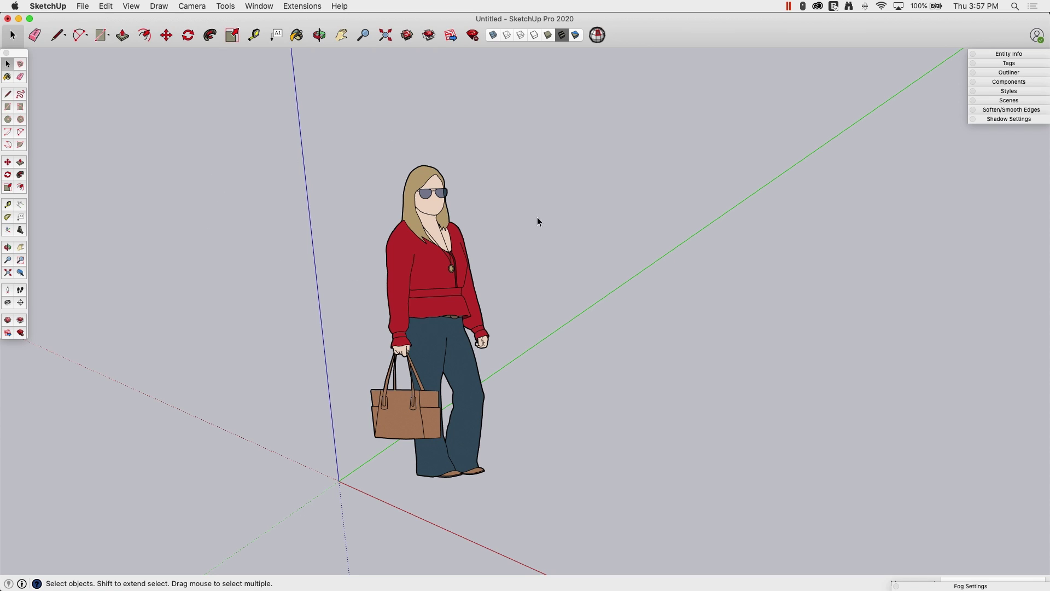
{"action": "left_click", "coordinate": [427, 223]}
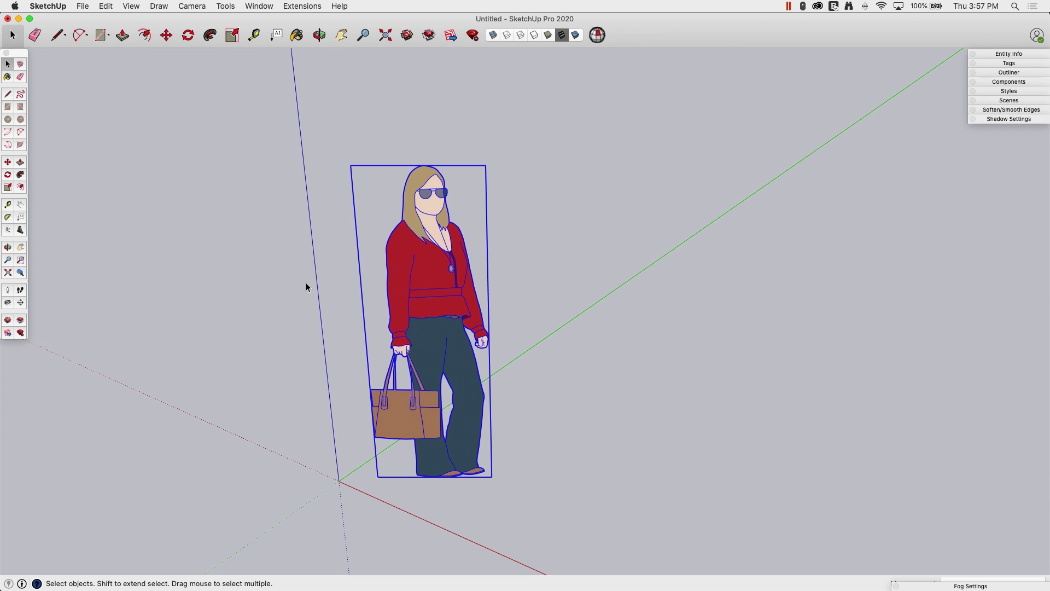
{"action": "left_click", "coordinate": [518, 163]}
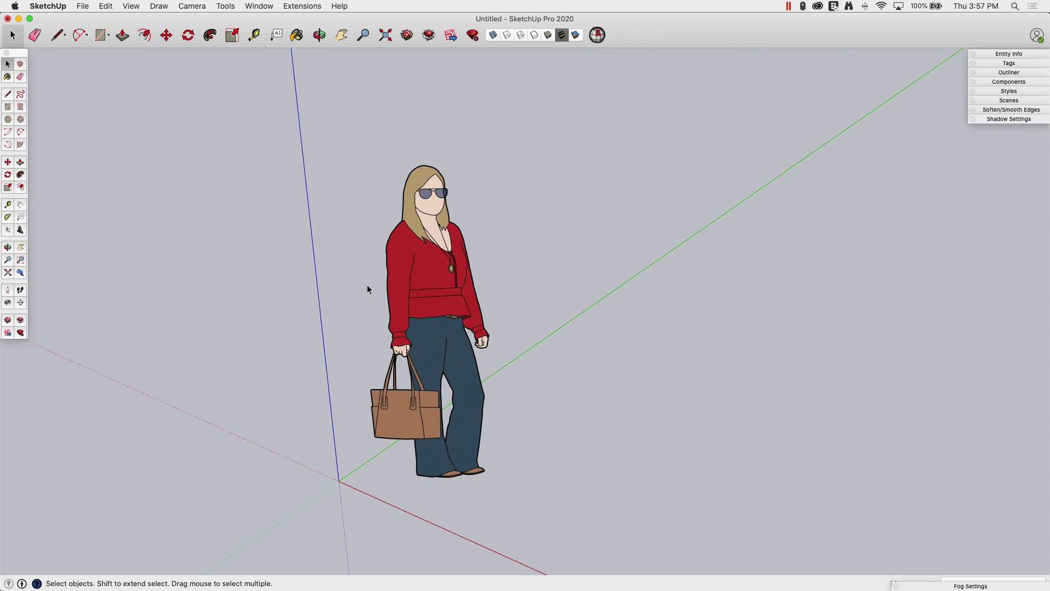
{"action": "scroll", "coordinate": [258, 255], "scroll_direction": "down", "scroll_amount": 2}
{"action": "scroll", "coordinate": [212, 251], "scroll_direction": "down", "scroll_amount": 2}
{"action": "scroll", "coordinate": [200, 249], "scroll_direction": "down", "scroll_amount": 2}
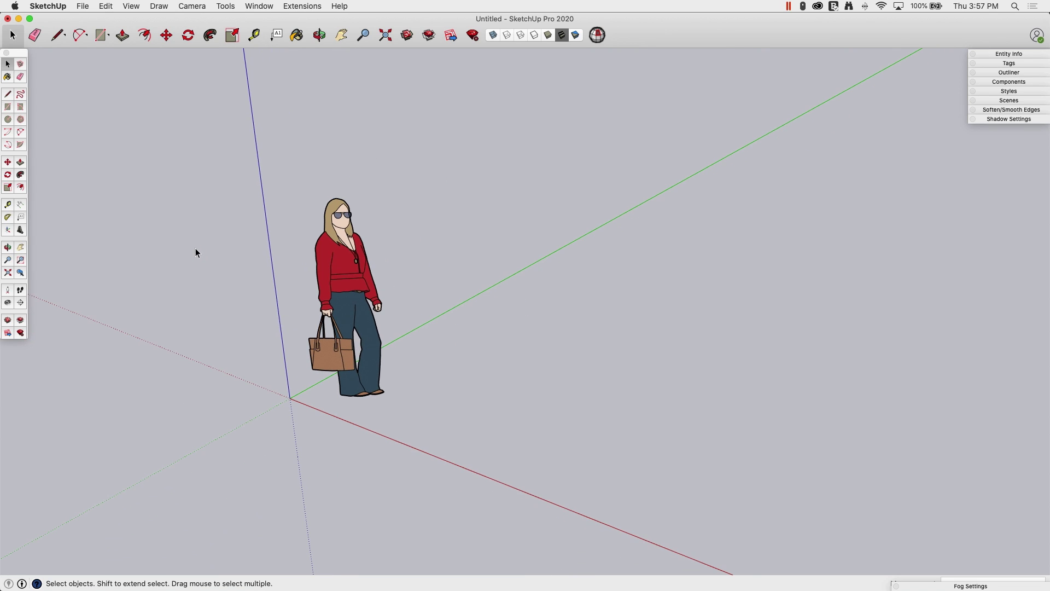
{"action": "scroll", "coordinate": [195, 248], "scroll_direction": "down", "scroll_amount": 2}
{"action": "scroll", "coordinate": [185, 248], "scroll_direction": "down", "scroll_amount": 2}
{"action": "scroll", "coordinate": [181, 246], "scroll_direction": "down", "scroll_amount": 2}
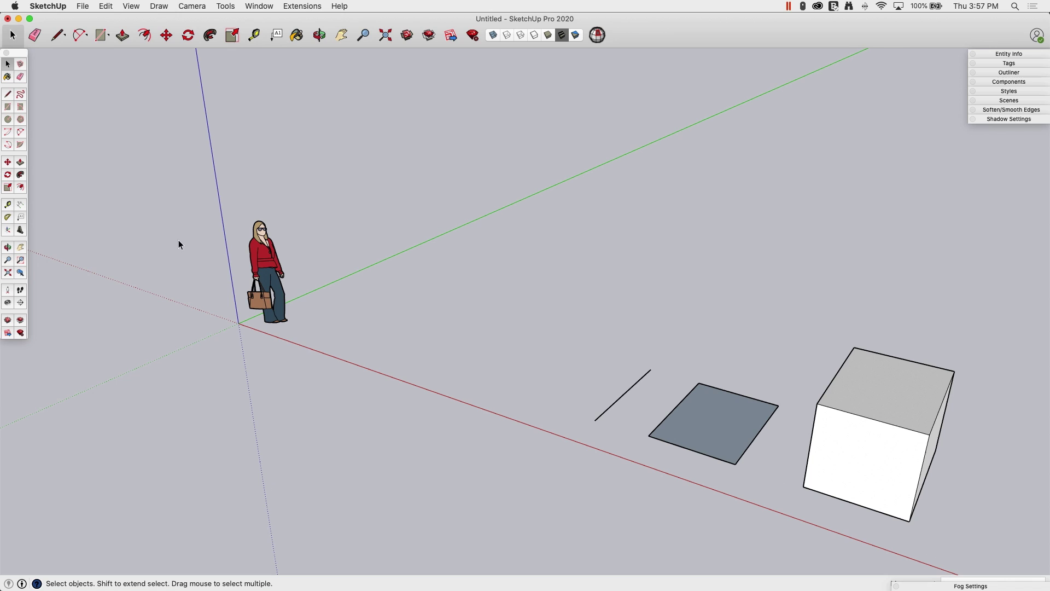
{"action": "scroll", "coordinate": [949, 556], "scroll_direction": "up", "scroll_amount": 1}
{"action": "scroll", "coordinate": [944, 517], "scroll_direction": "up", "scroll_amount": 2}
{"action": "scroll", "coordinate": [946, 487], "scroll_direction": "up", "scroll_amount": 2}
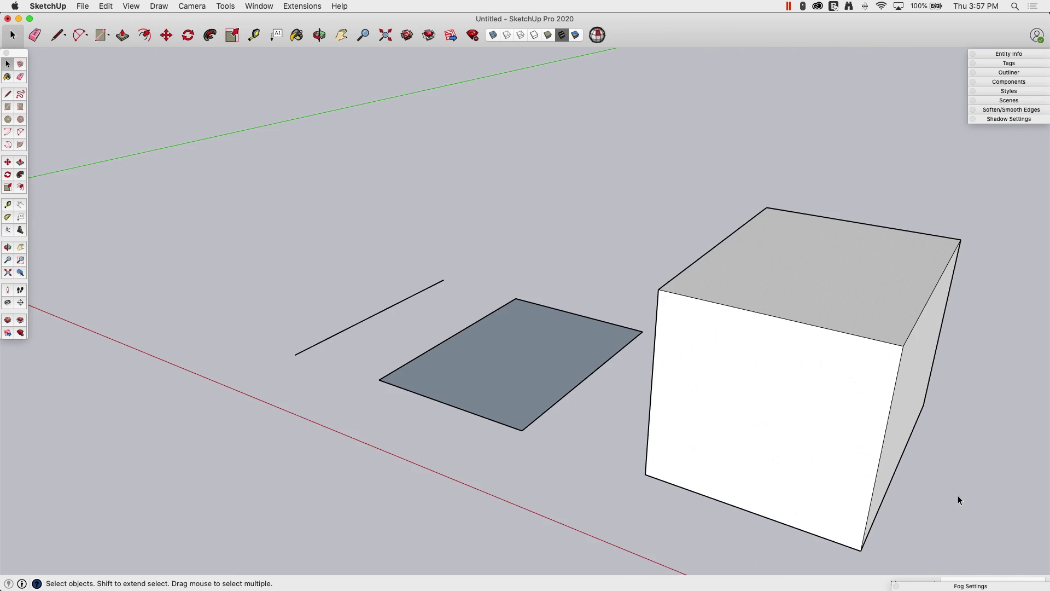
{"action": "scroll", "coordinate": [957, 495], "scroll_direction": "up", "scroll_amount": 2}
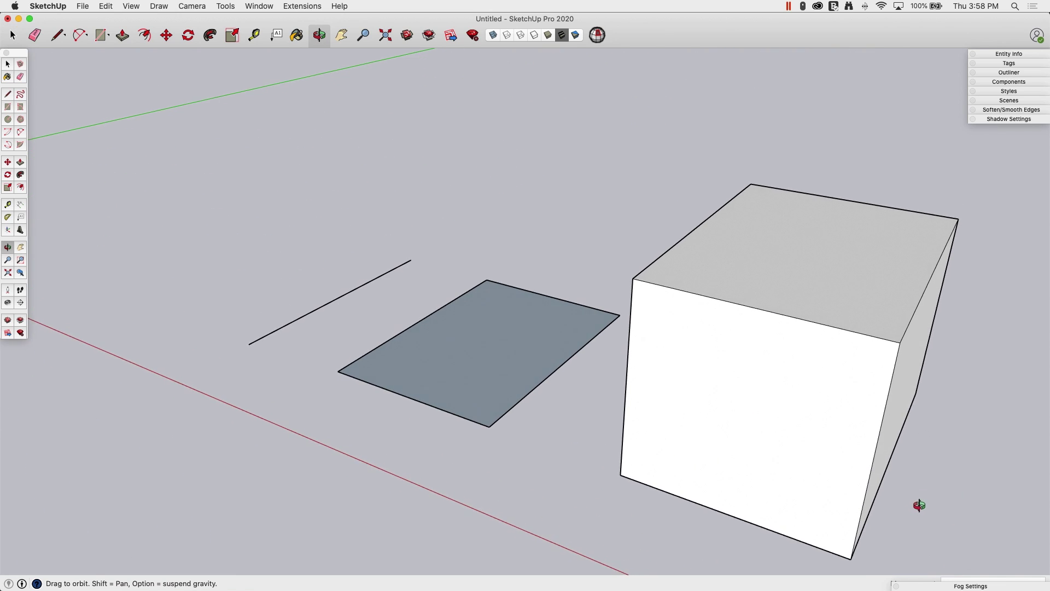
Orbit the view to frame the loose line, flat rectangle and cube.
{"action": "middle_click_drag", "start_coordinate": [919, 499], "coordinate": [886, 502]}
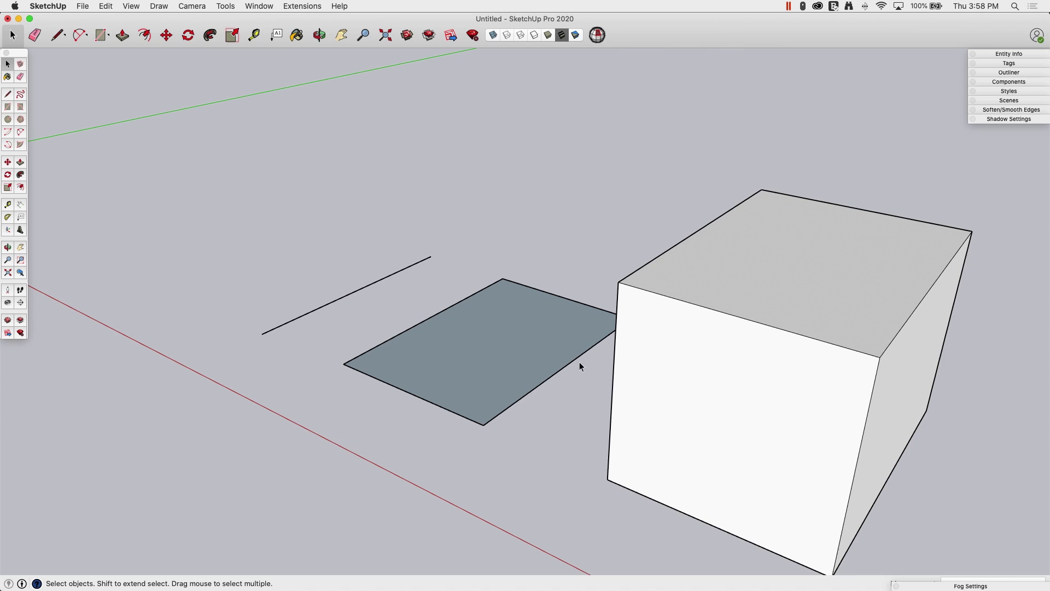
{"action": "scroll", "coordinate": [346, 169], "scroll_direction": "down", "scroll_amount": 1}
{"action": "middle_click_drag", "start_coordinate": [648, 256], "coordinate": [672, 282]}
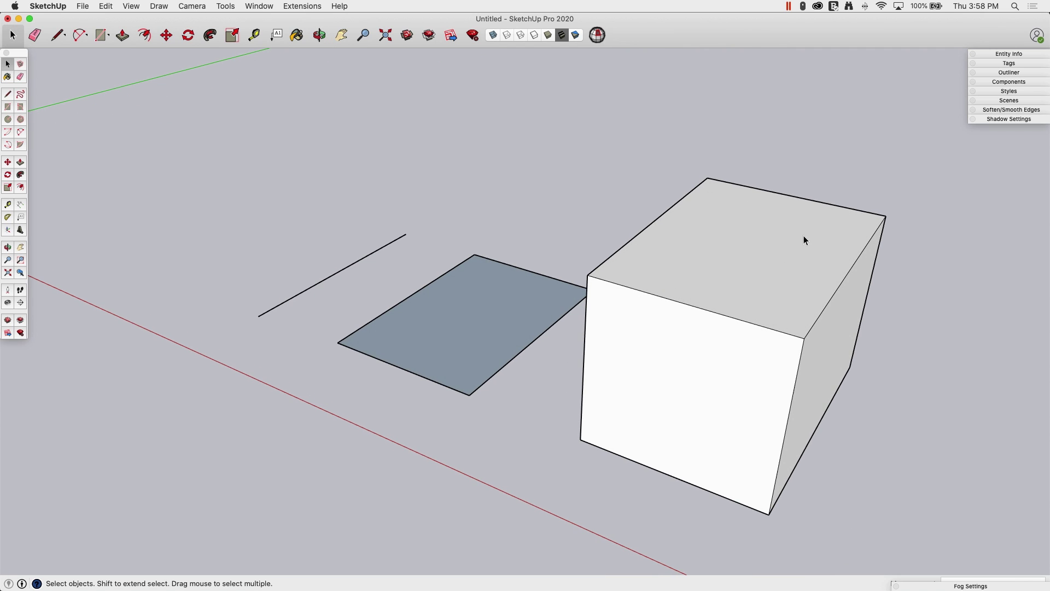
{"action": "middle_click_drag", "start_coordinate": [681, 349], "coordinate": [609, 385]}
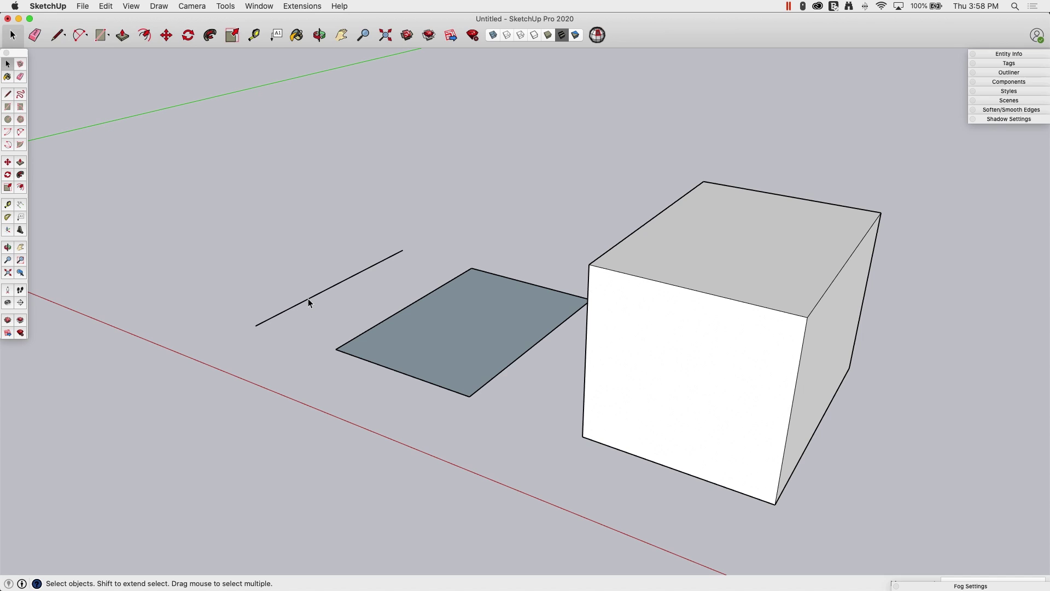
Single-click the loose line, then the rectangle face, then the cube's front face.
{"action": "left_click", "coordinate": [308, 299]}
{"action": "left_click", "coordinate": [468, 331]}
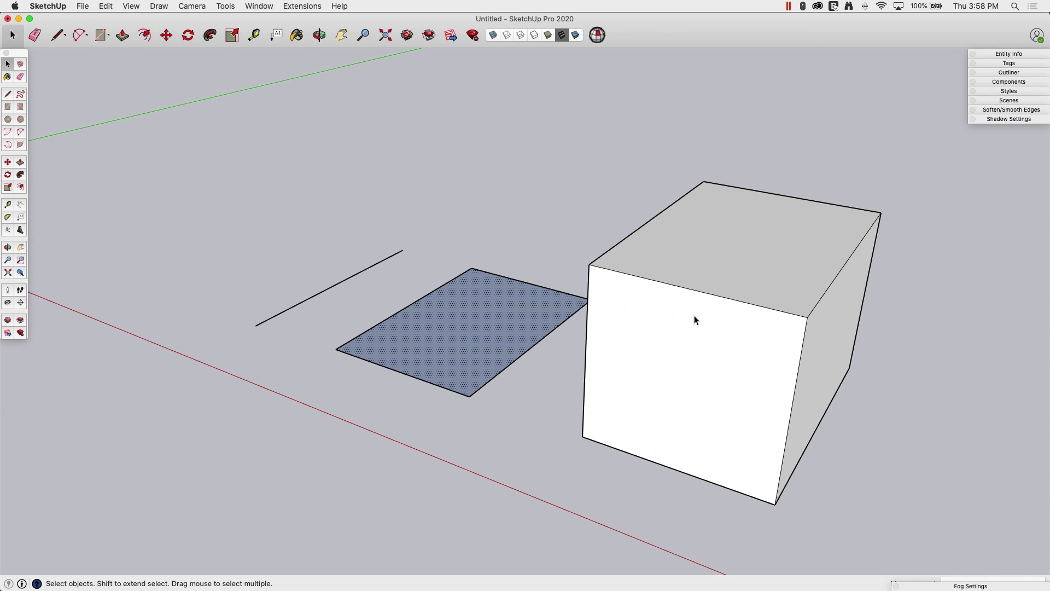
{"action": "left_click", "coordinate": [689, 349]}
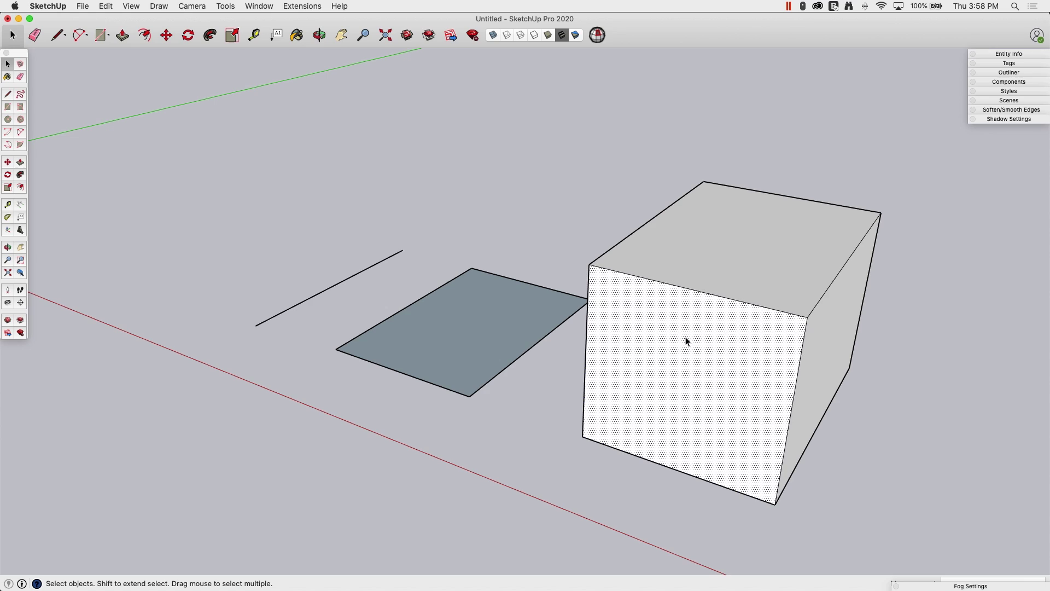
Select single edges: three rectangle edges, then the cube's top-front and top-left edges.
{"action": "left_click", "coordinate": [387, 318]}
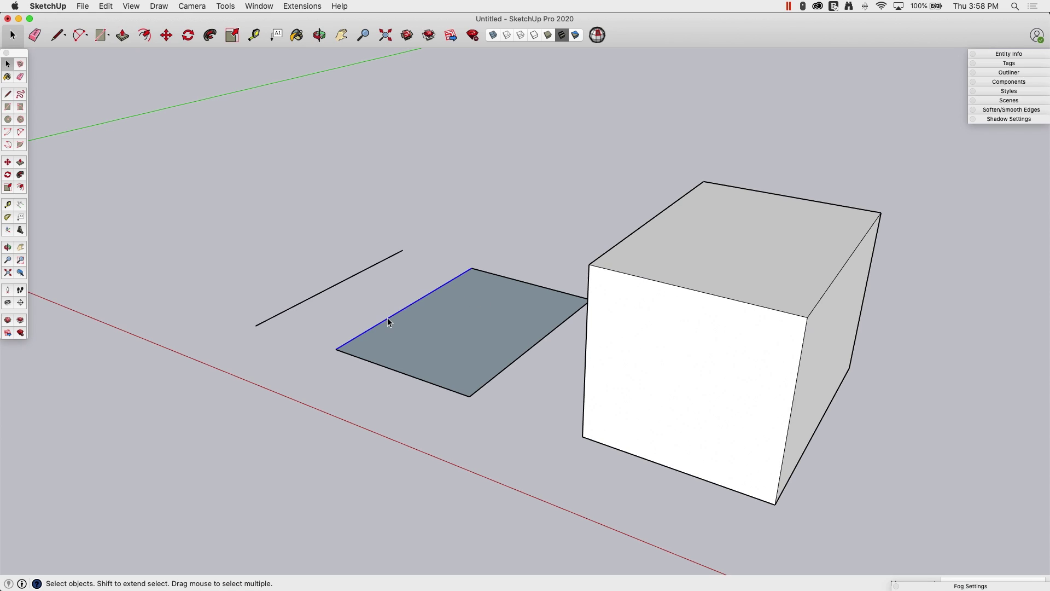
{"action": "left_click", "coordinate": [386, 366]}
{"action": "left_click", "coordinate": [507, 368]}
{"action": "left_click", "coordinate": [691, 291]}
{"action": "left_click", "coordinate": [649, 225]}
Double-click the rectangle face, cube front, a rectangle edge and cube top edge.
{"action": "double_click", "coordinate": [459, 324]}
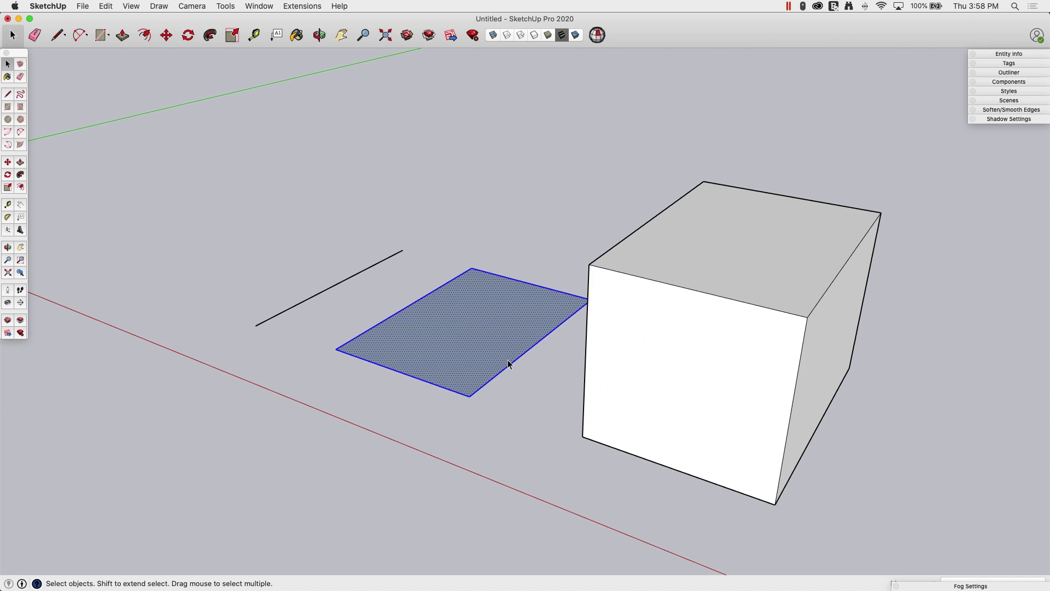
{"action": "left_click", "coordinate": [670, 330]}
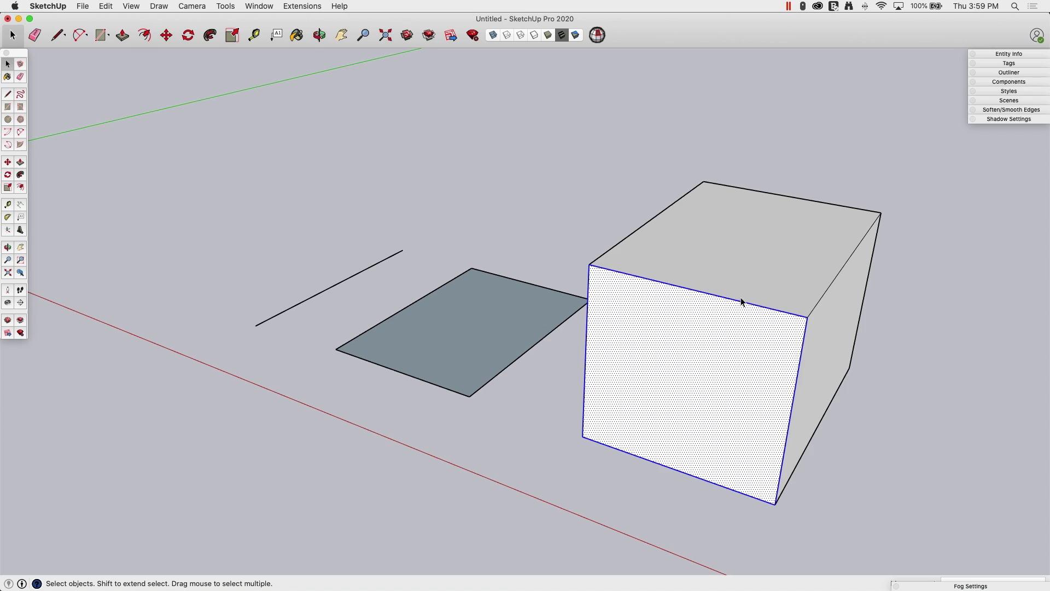
{"action": "double_click", "coordinate": [427, 294]}
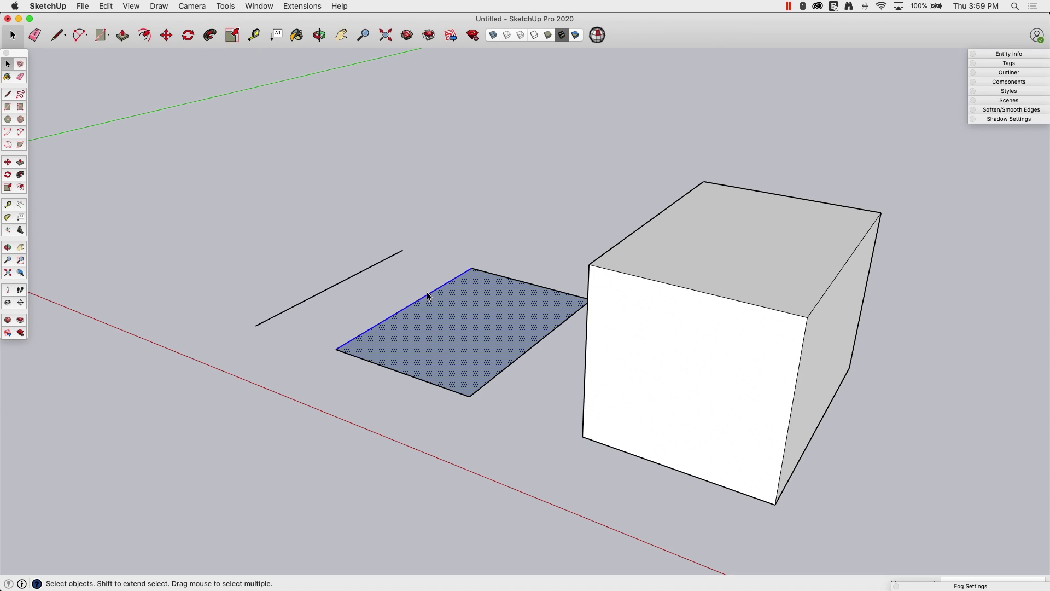
{"action": "double_click", "coordinate": [616, 271]}
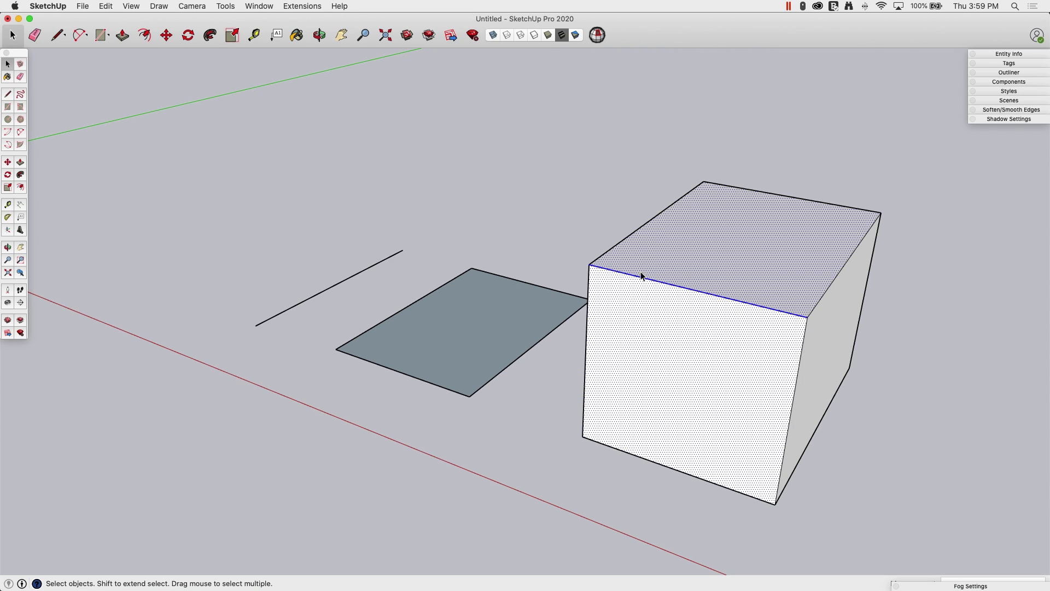
Triple-click to select the whole cube, then select, deselect and reselect the rectangle.
{"action": "triple_click", "coordinate": [621, 315]}
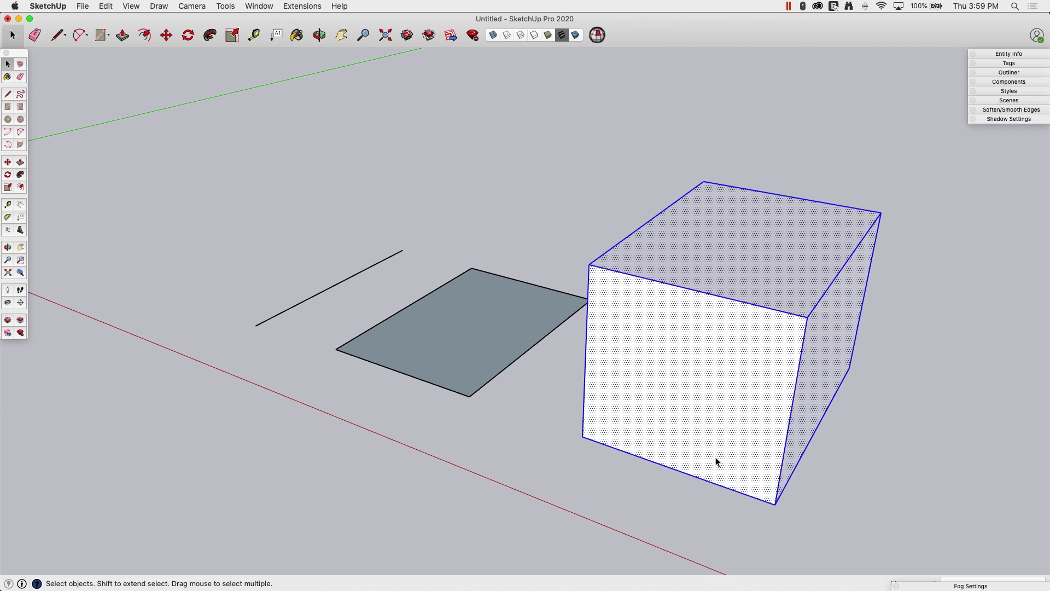
{"action": "left_click", "coordinate": [448, 320]}
{"action": "left_click", "coordinate": [511, 221]}
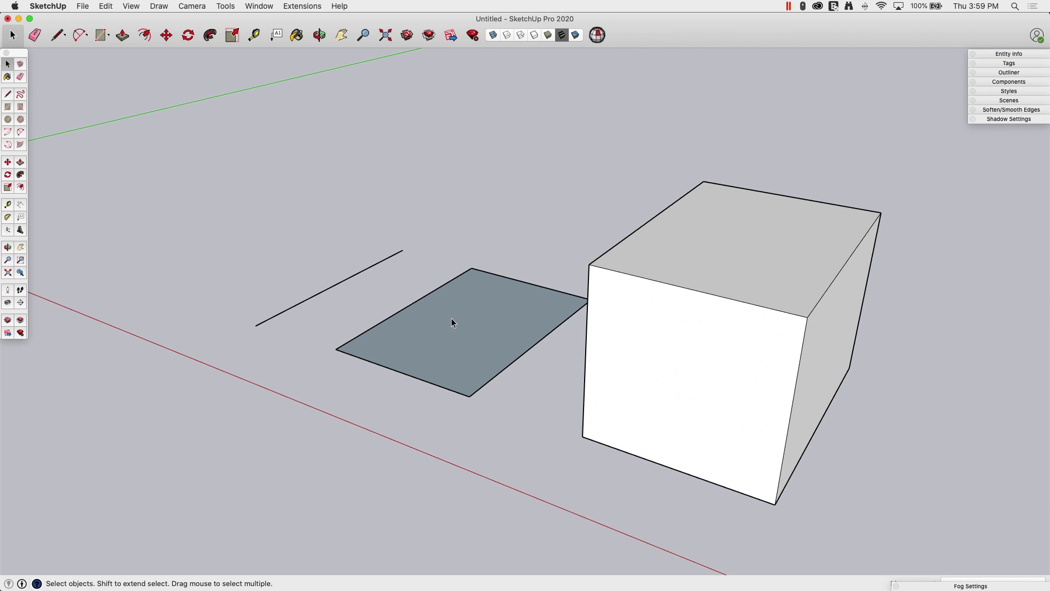
{"action": "left_click", "coordinate": [452, 331]}
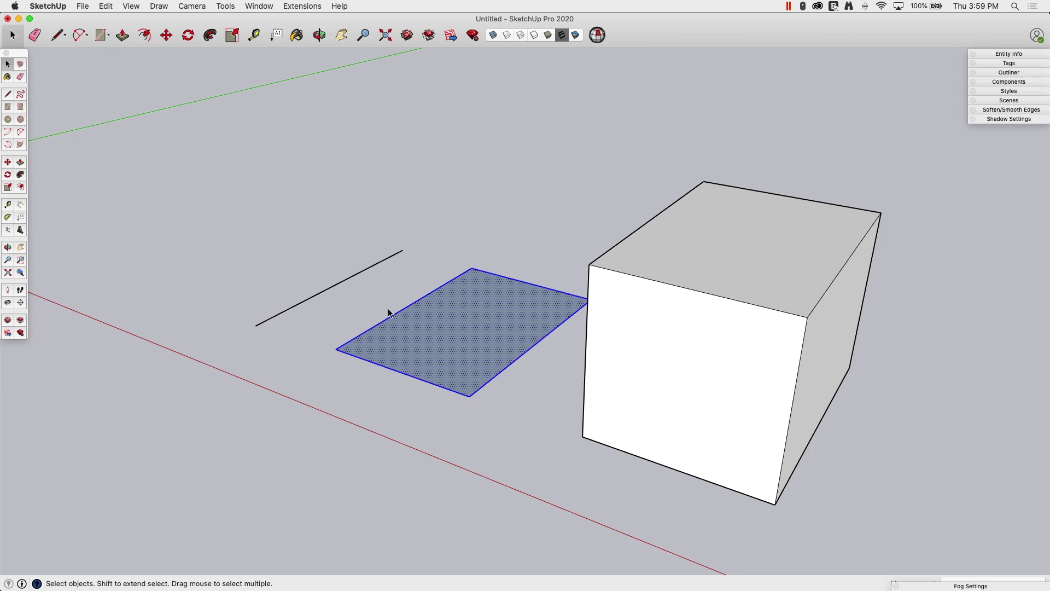
Shift-add the loose line, cube top face and cube front top edge to the selection.
{"action": "key", "text": "space"}
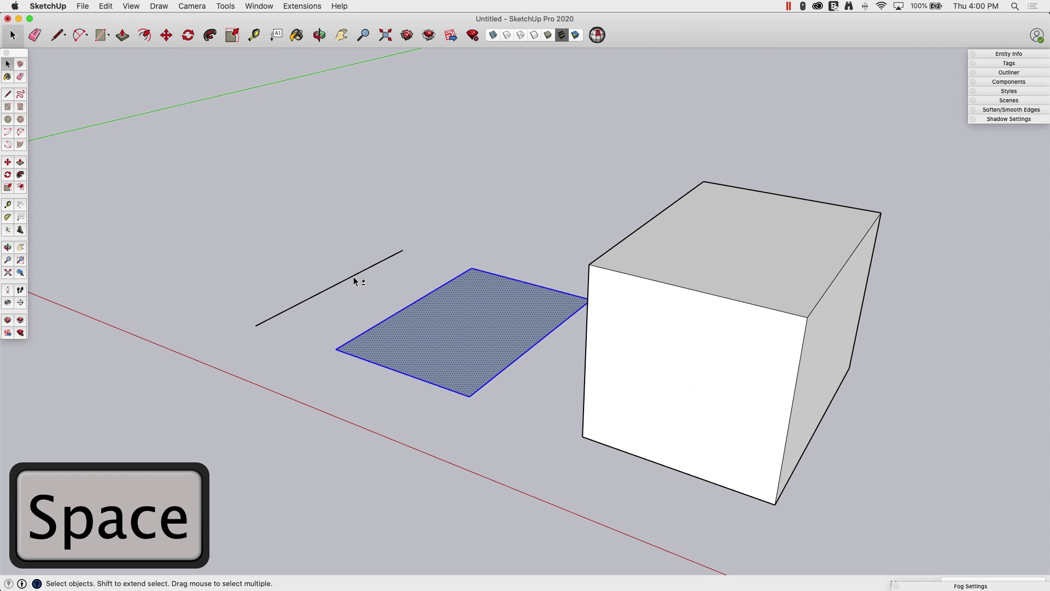
{"action": "left_click", "coordinate": [353, 276], "text": "shift"}
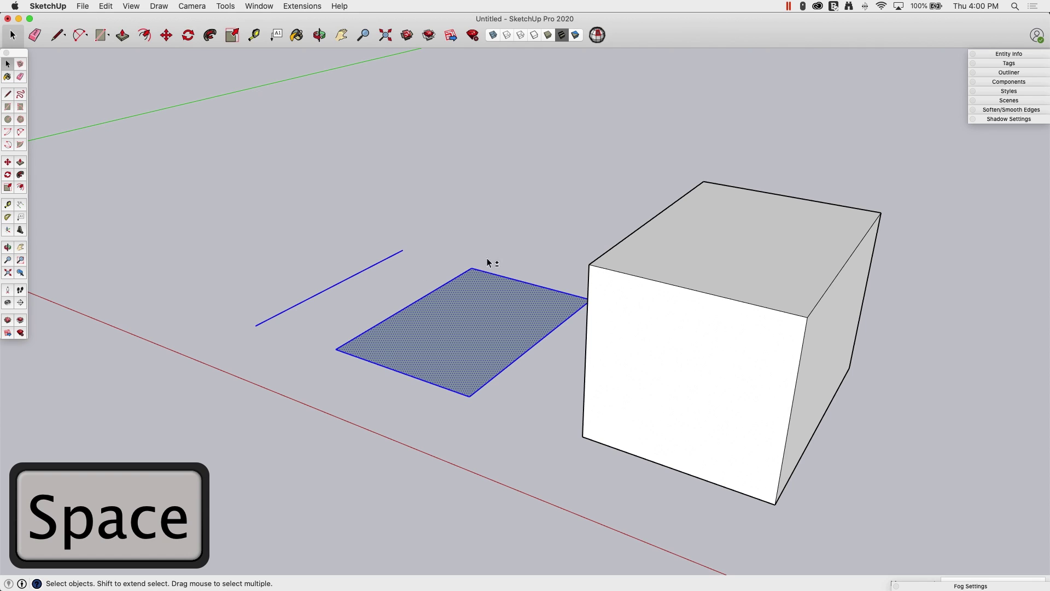
{"action": "left_click", "coordinate": [627, 240], "text": "shift"}
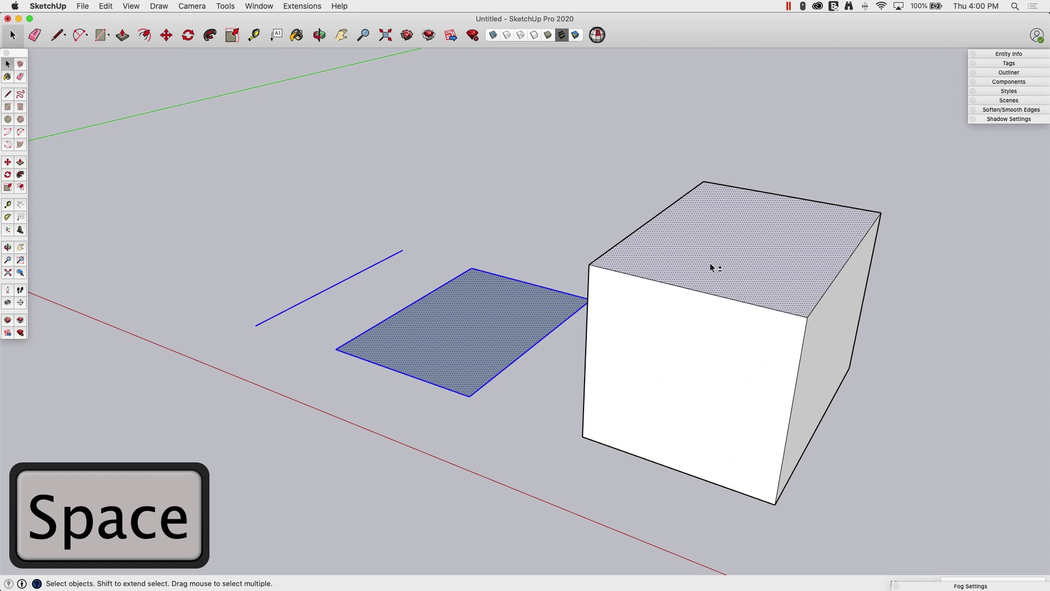
{"action": "left_click", "coordinate": [734, 300], "text": "shift"}
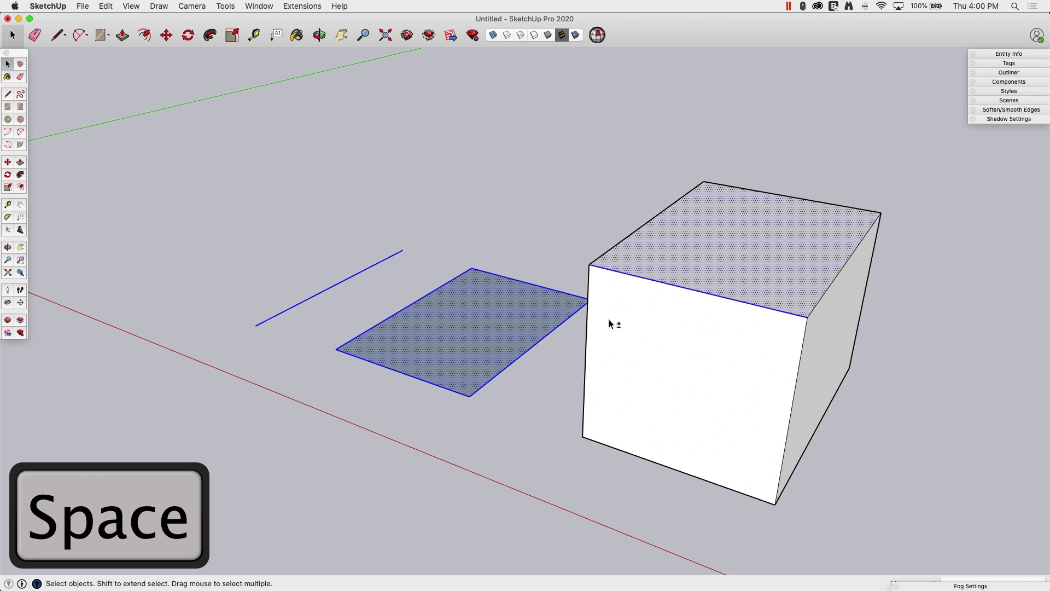
Shift-click the cube's top edge, top face and the line to deselect them.
{"action": "left_click", "coordinate": [621, 273], "text": "shift"}
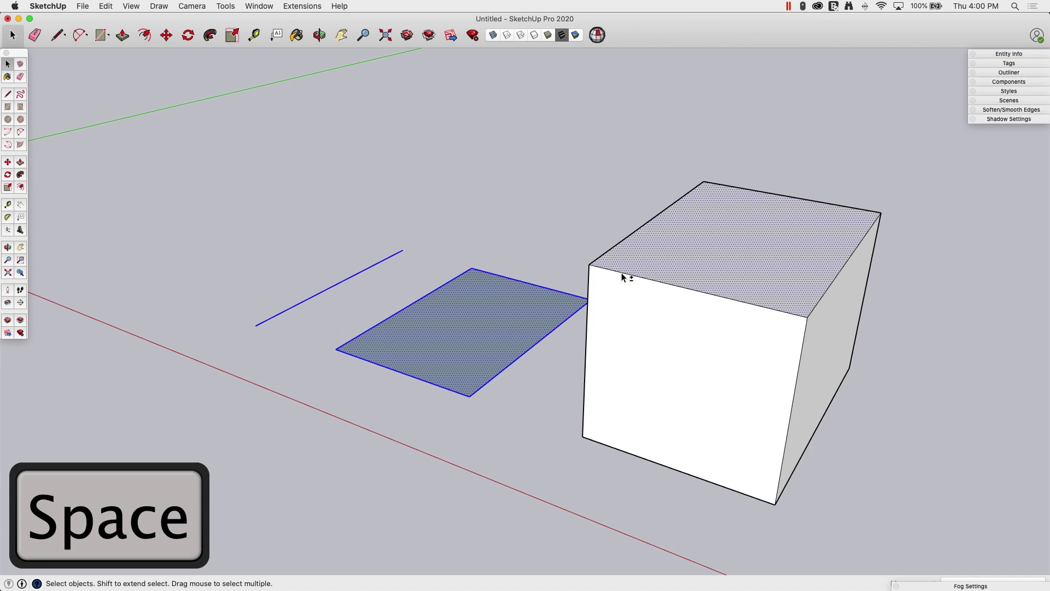
{"action": "left_click", "coordinate": [664, 247], "text": "shift"}
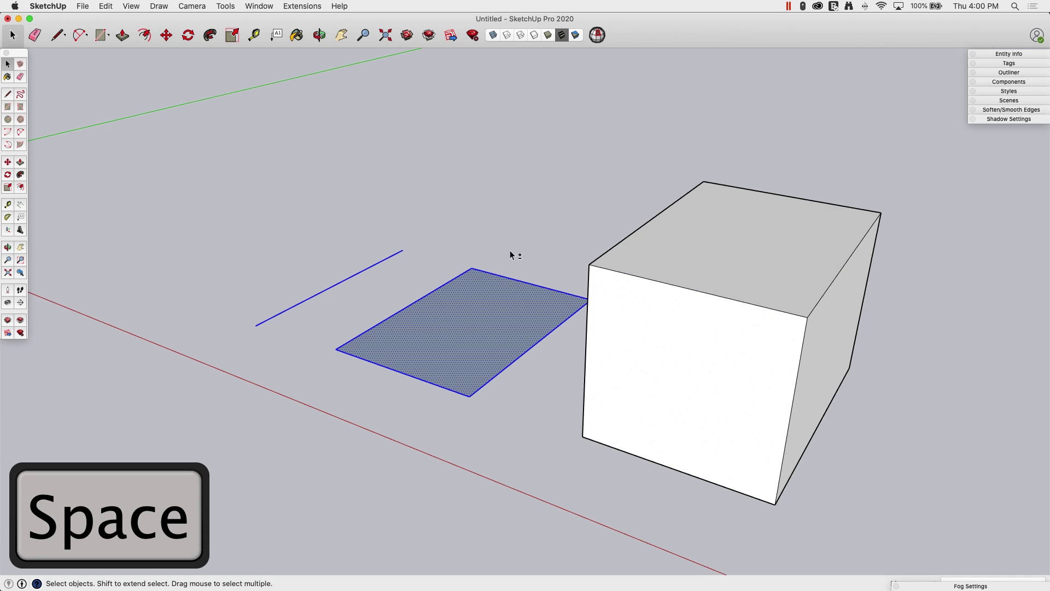
{"action": "left_click", "coordinate": [356, 273], "text": "shift"}
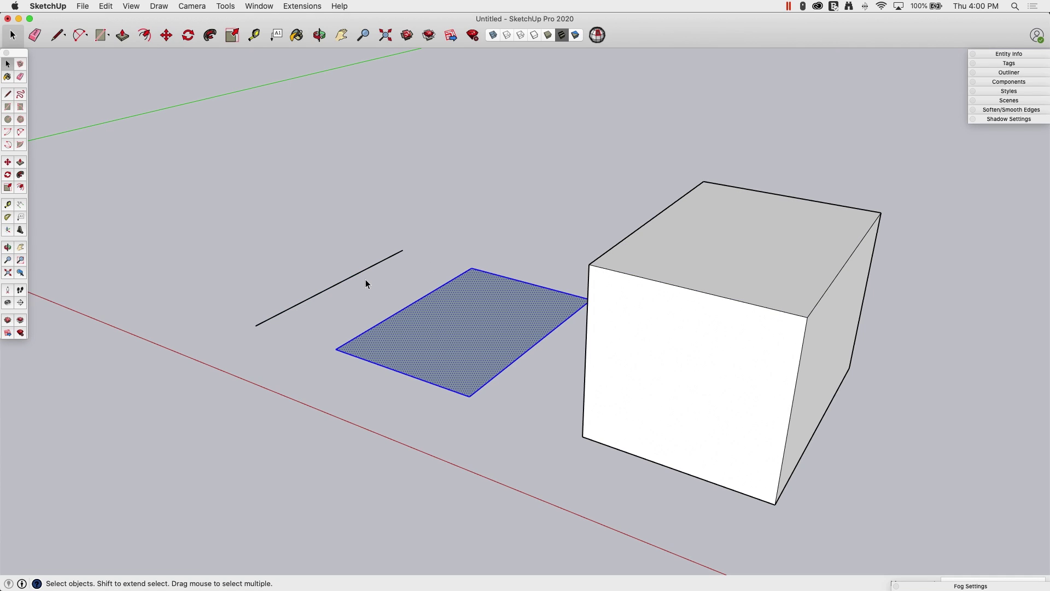
With Option/Ctrl held, add the line, cube top face and top-left edge.
{"action": "key", "text": "alt"}
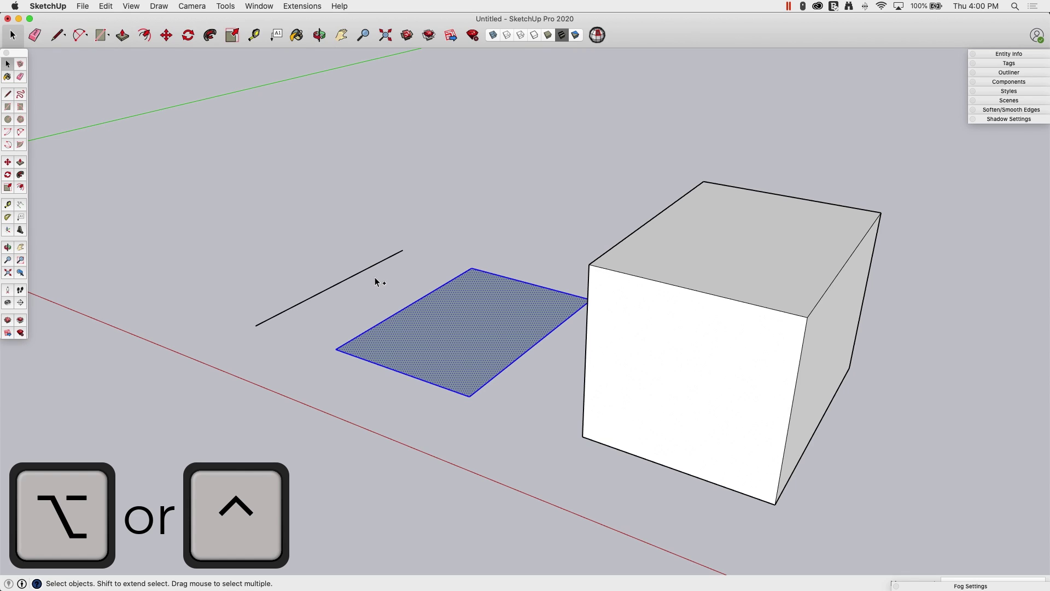
{"action": "left_click", "coordinate": [370, 269], "text": "alt"}
{"action": "left_click", "coordinate": [637, 237], "text": "alt"}
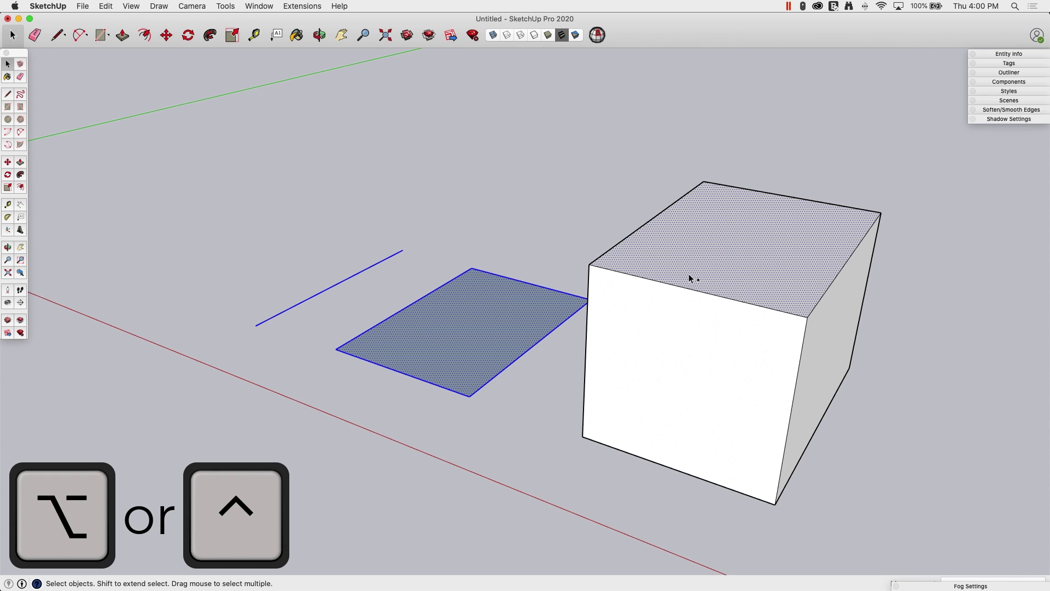
{"action": "left_click", "coordinate": [644, 223], "text": "alt"}
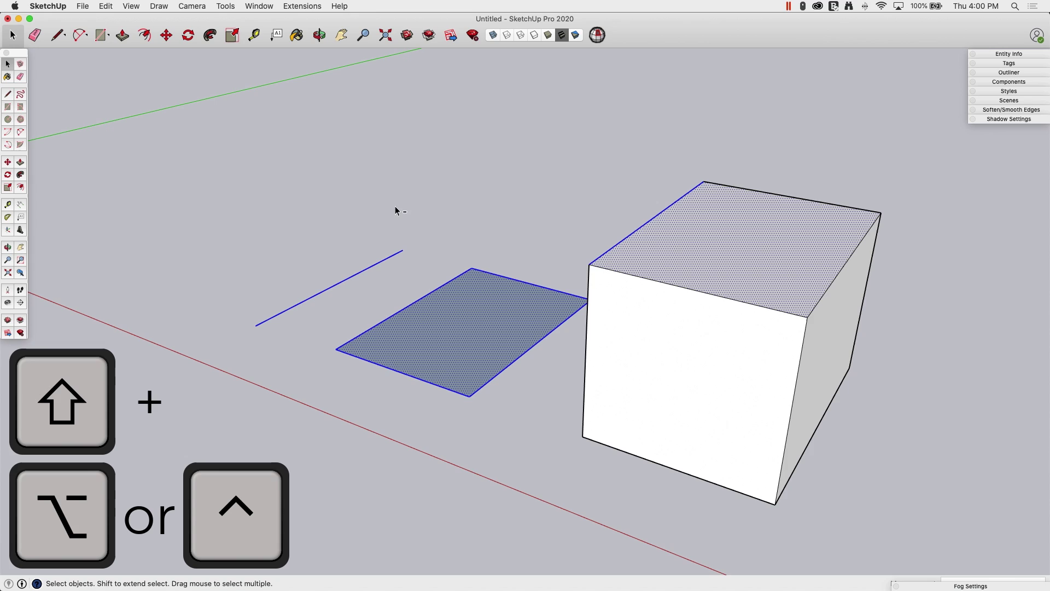
Shift+Option-click to remove the line and rectangle, then clear the whole selection.
{"action": "left_click", "coordinate": [334, 289], "text": "alt+shift"}
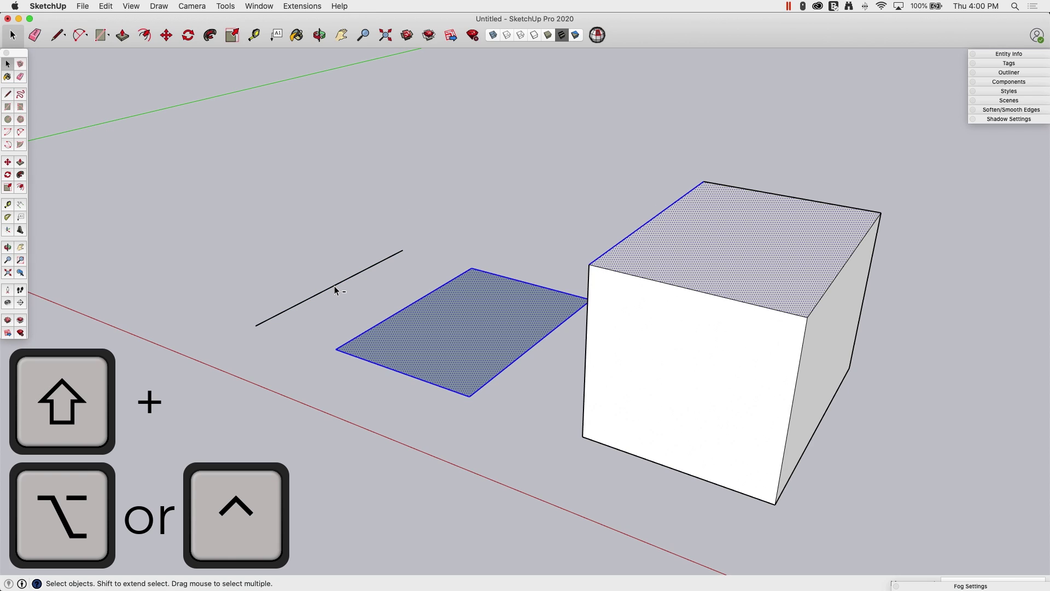
{"action": "left_click", "coordinate": [398, 316], "text": "alt+shift"}
{"action": "left_click", "coordinate": [445, 324], "text": "alt+shift"}
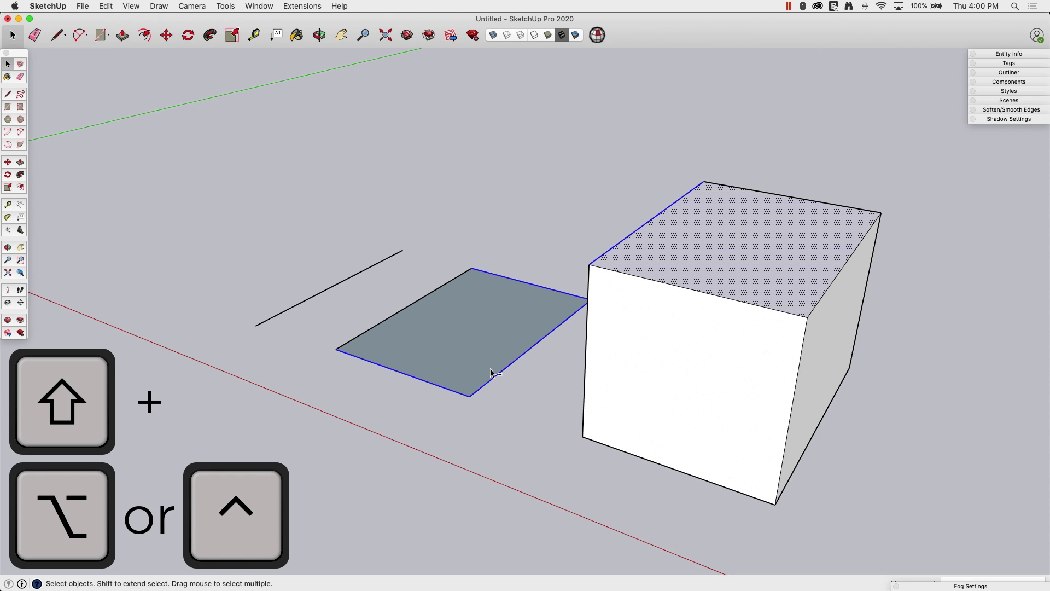
{"action": "left_click", "coordinate": [284, 343]}
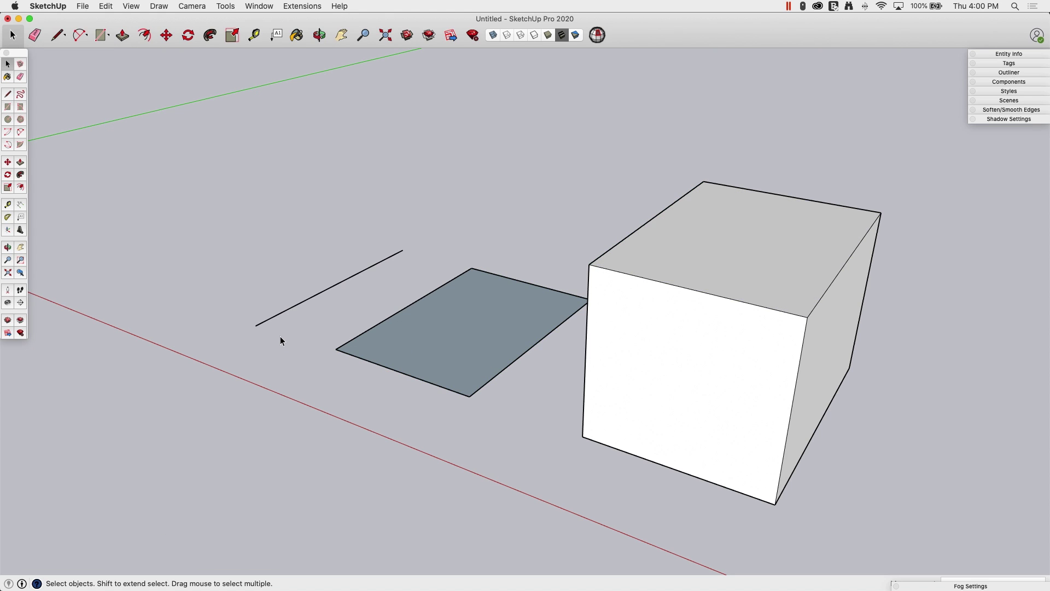
Orbit, then drag a left-to-right window enclosing just the line and rectangle.
{"action": "middle_click_drag", "start_coordinate": [282, 342], "coordinate": [634, 387]}
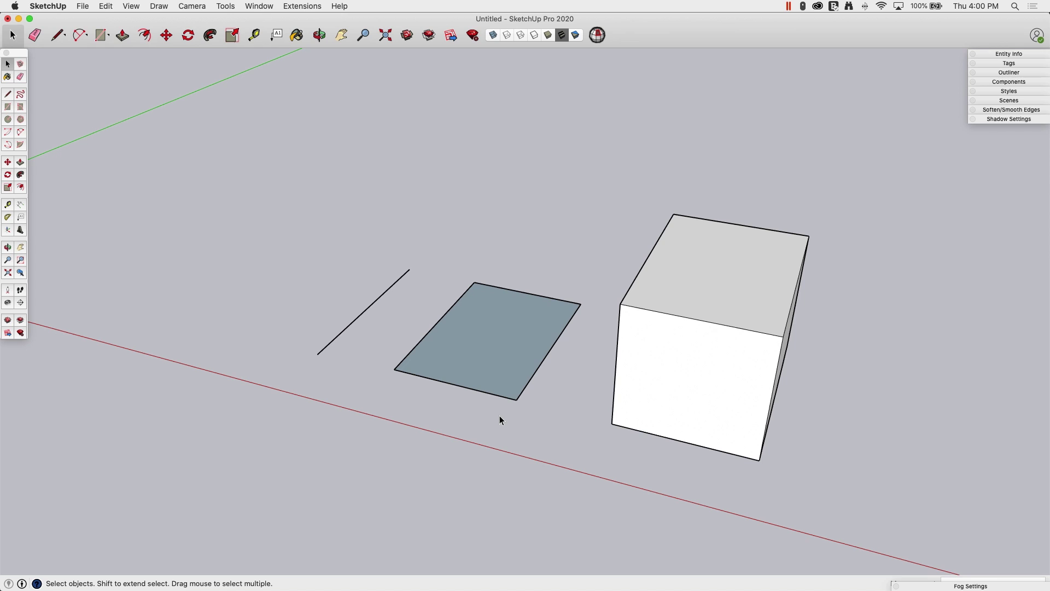
{"action": "middle_click_drag", "start_coordinate": [453, 440], "coordinate": [396, 405]}
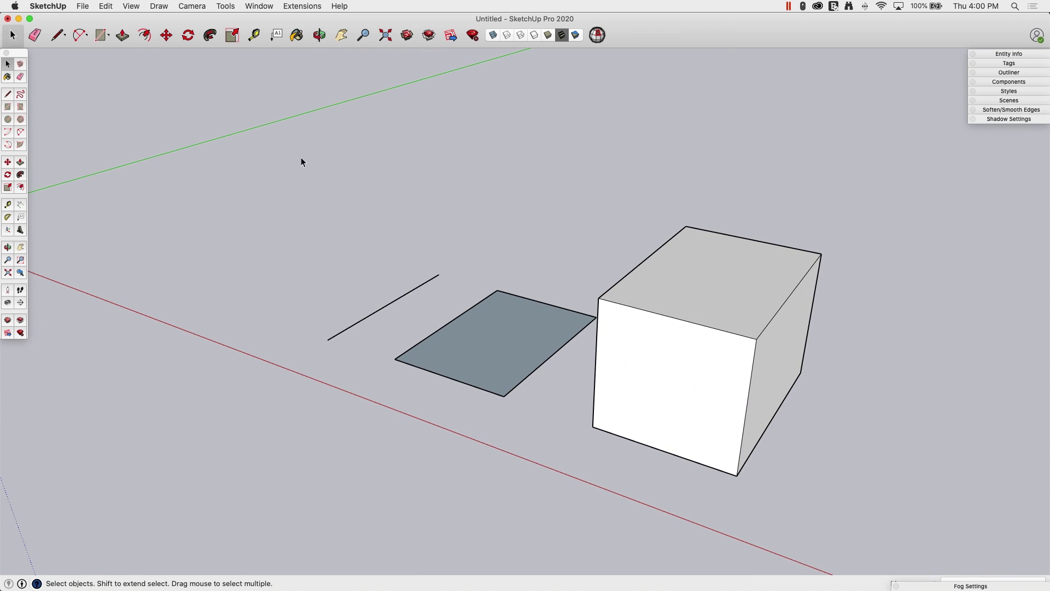
{"action": "mouse_move", "coordinate": [256, 105]}
{"action": "left_mouse_down"}
{"action": "mouse_move", "coordinate": [394, 287]}
{"action": "mouse_move", "coordinate": [647, 454]}
{"action": "mouse_move", "coordinate": [608, 407]}
{"action": "left_mouse_up"}
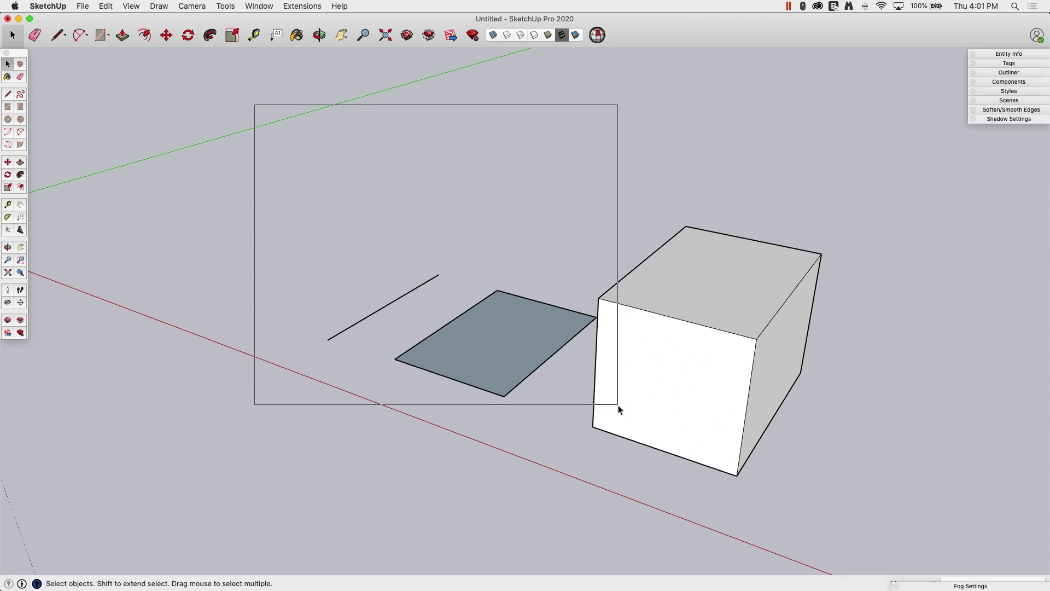
{"action": "left_click_drag", "start_coordinate": [607, 407], "coordinate": [618, 412]}
{"action": "left_click", "coordinate": [256, 120]}
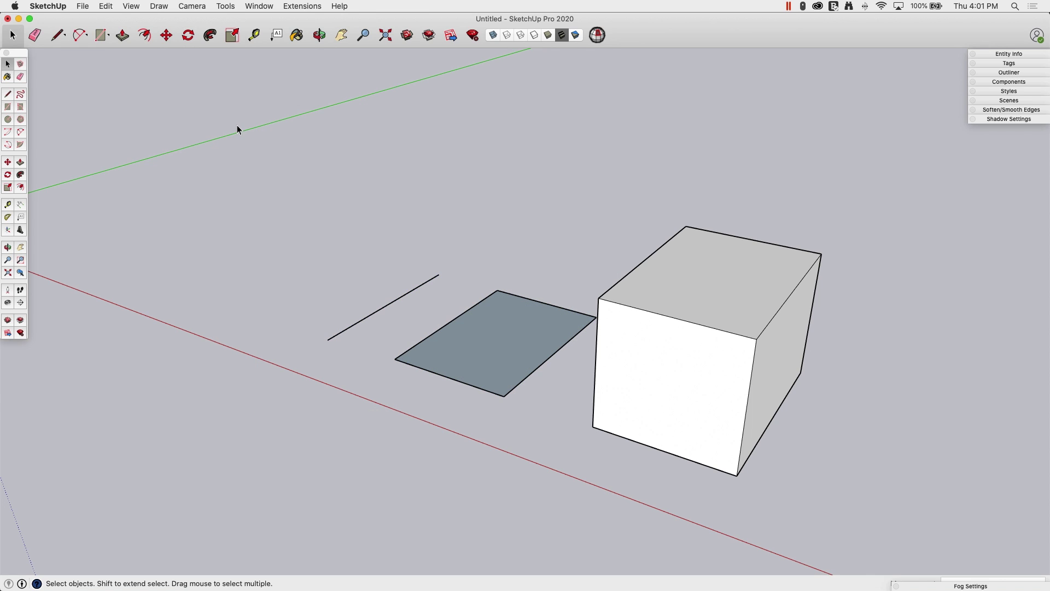
{"action": "mouse_move", "coordinate": [214, 104]}
{"action": "left_mouse_down"}
{"action": "mouse_move", "coordinate": [653, 405]}
{"action": "mouse_move", "coordinate": [631, 409]}
{"action": "mouse_move", "coordinate": [652, 398]}
{"action": "mouse_move", "coordinate": [651, 409]}
{"action": "left_mouse_up"}
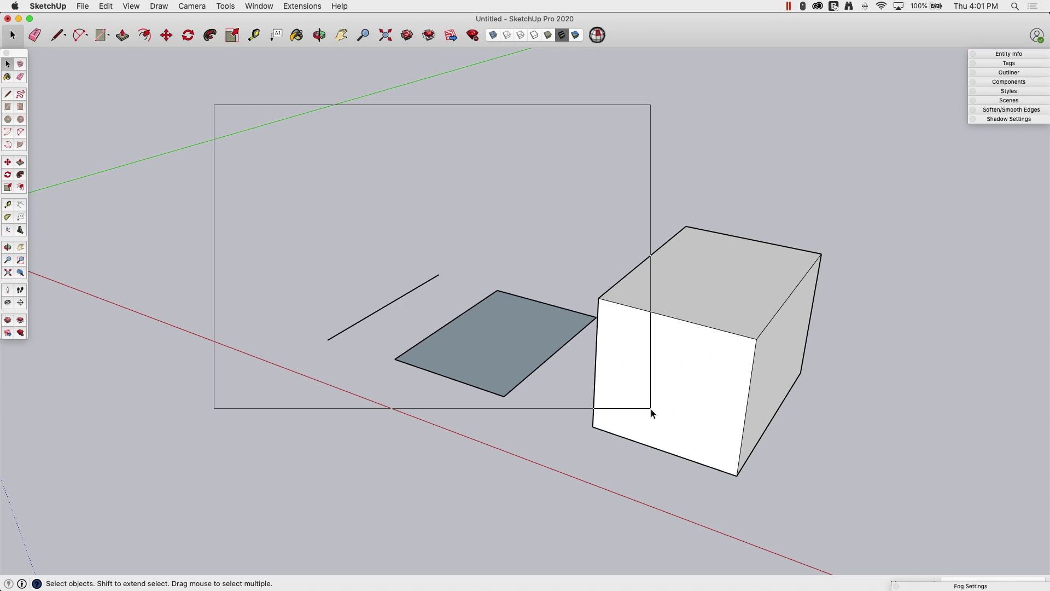
{"action": "left_click_drag", "start_coordinate": [650, 409], "coordinate": [650, 409]}
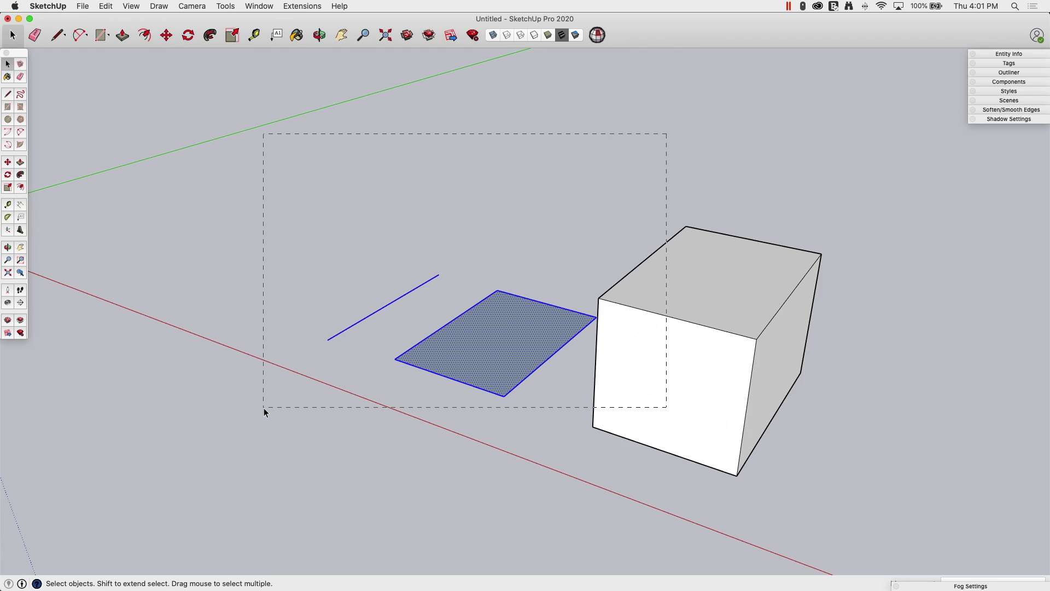
Drag a right-to-left crossing box that also catches cube faces, then orbit.
{"action": "left_click_drag", "start_coordinate": [264, 407], "coordinate": [263, 408]}
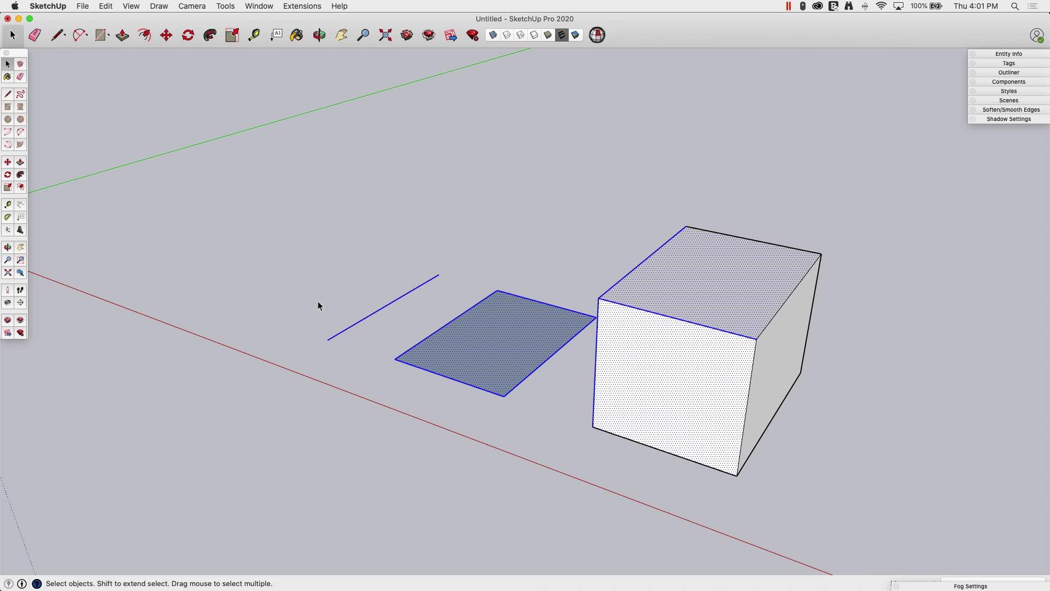
{"action": "mouse_move", "coordinate": [356, 279]}
{"action": "middle_mouse_down"}
{"action": "mouse_move", "coordinate": [423, 233]}
{"action": "mouse_move", "coordinate": [681, 303]}
{"action": "middle_mouse_up"}
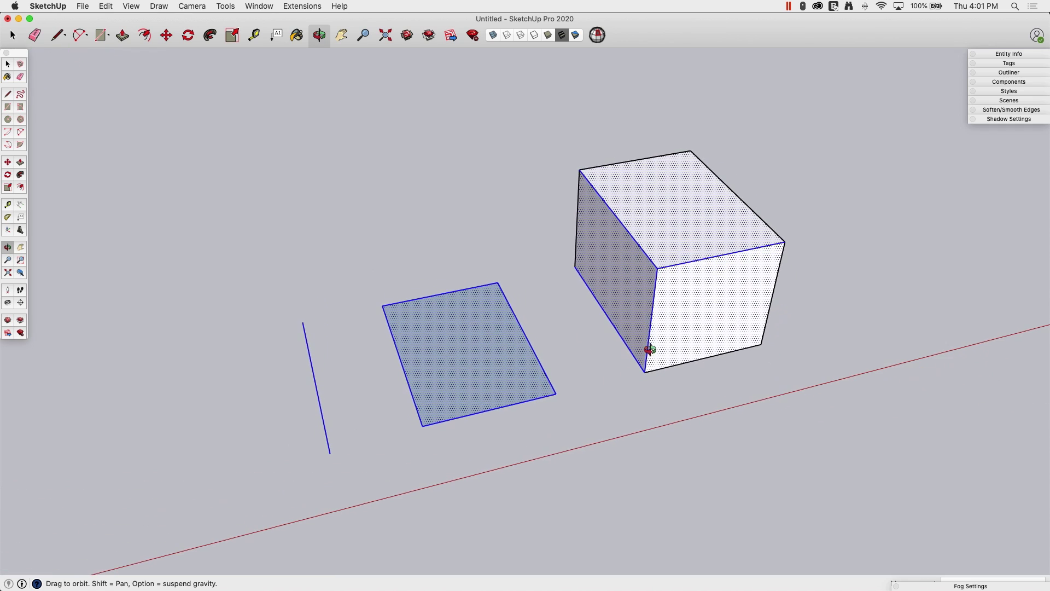
Subtract the cube with a right-to-left crossing window, keeping the line and rectangle selected.
{"action": "middle_click_drag", "start_coordinate": [682, 304], "coordinate": [649, 352]}
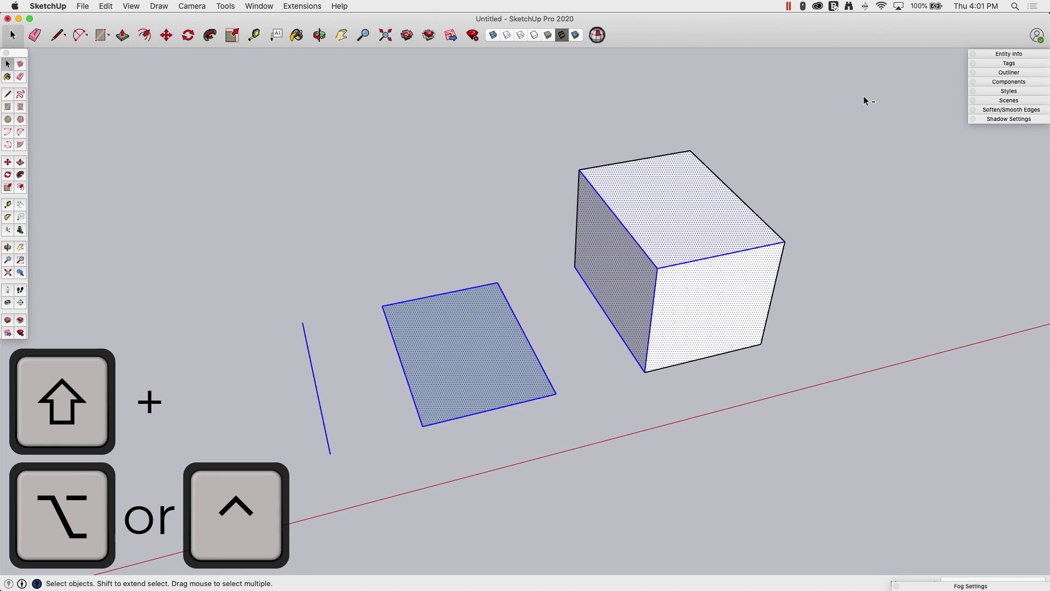
{"action": "left_click_drag", "start_coordinate": [857, 104], "coordinate": [604, 369], "text": "alt+shift"}
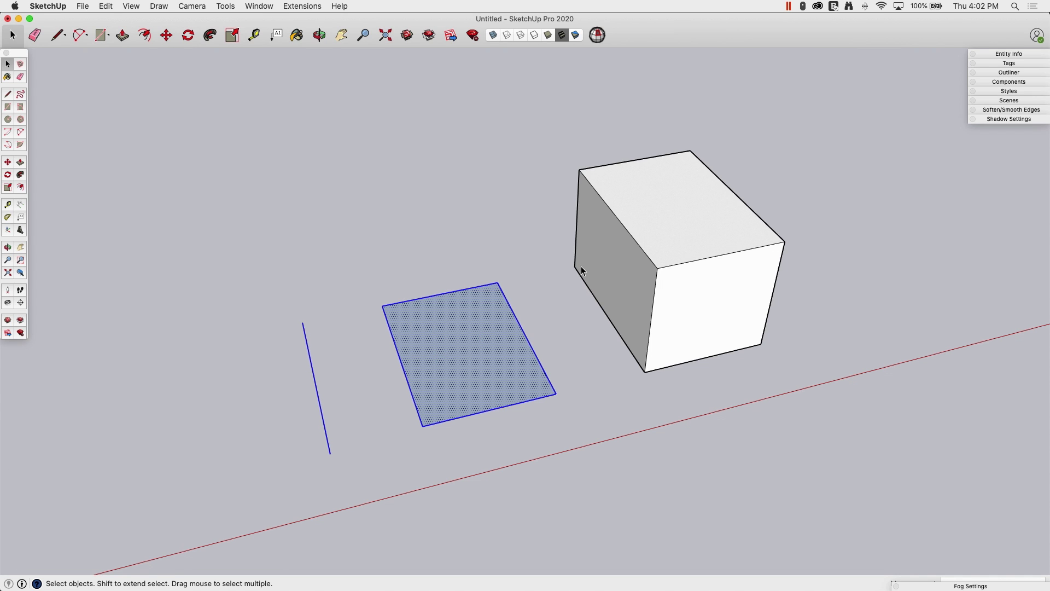
{"action": "middle_click_drag", "start_coordinate": [557, 268], "coordinate": [201, 201]}
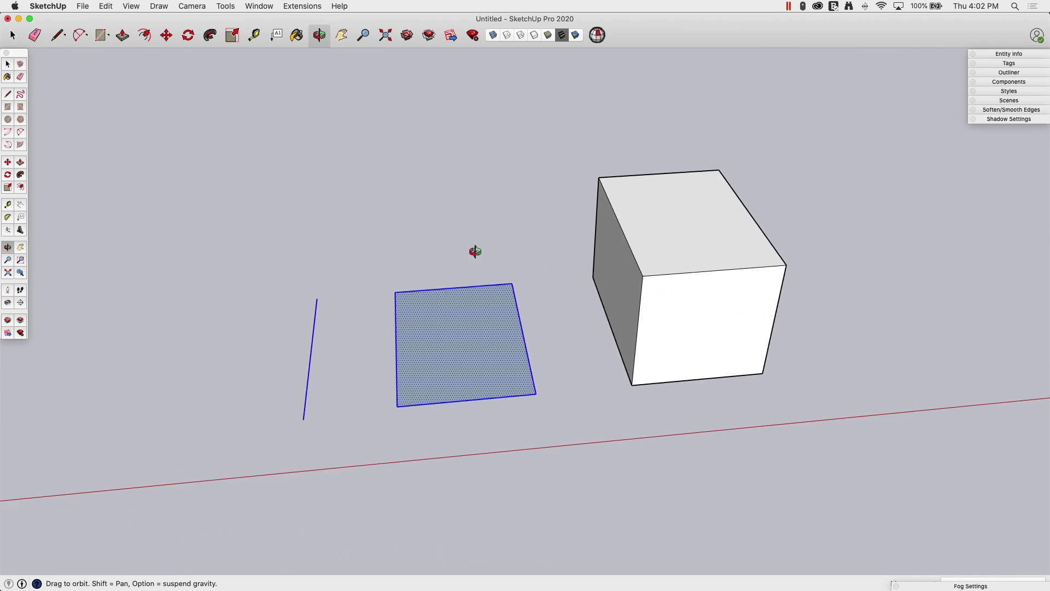
{"action": "middle_click_drag", "start_coordinate": [527, 234], "coordinate": [687, 311]}
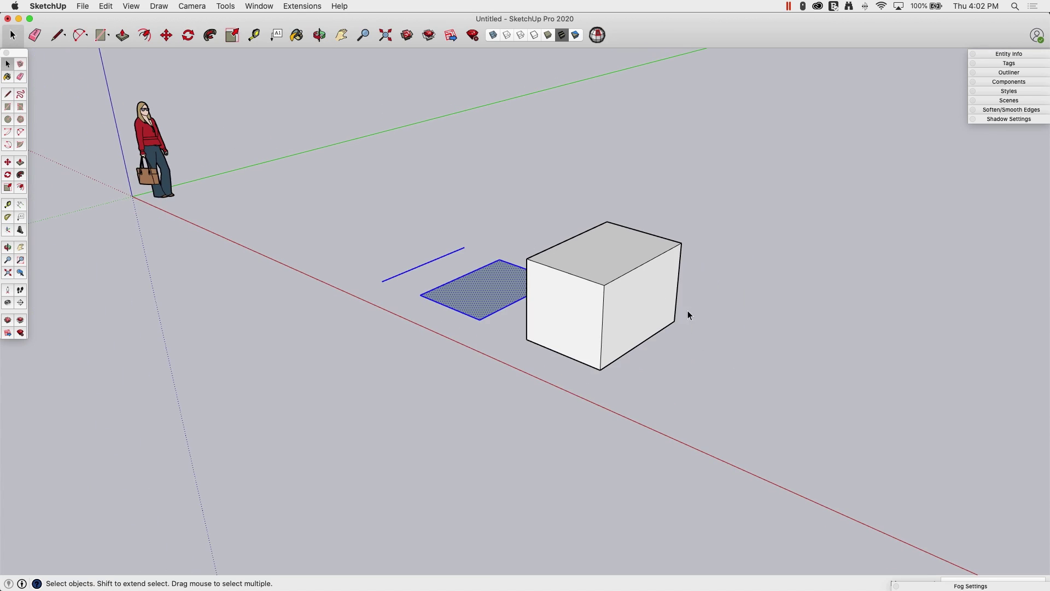
{"action": "scroll", "coordinate": [778, 367], "scroll_direction": "up", "scroll_amount": 3}
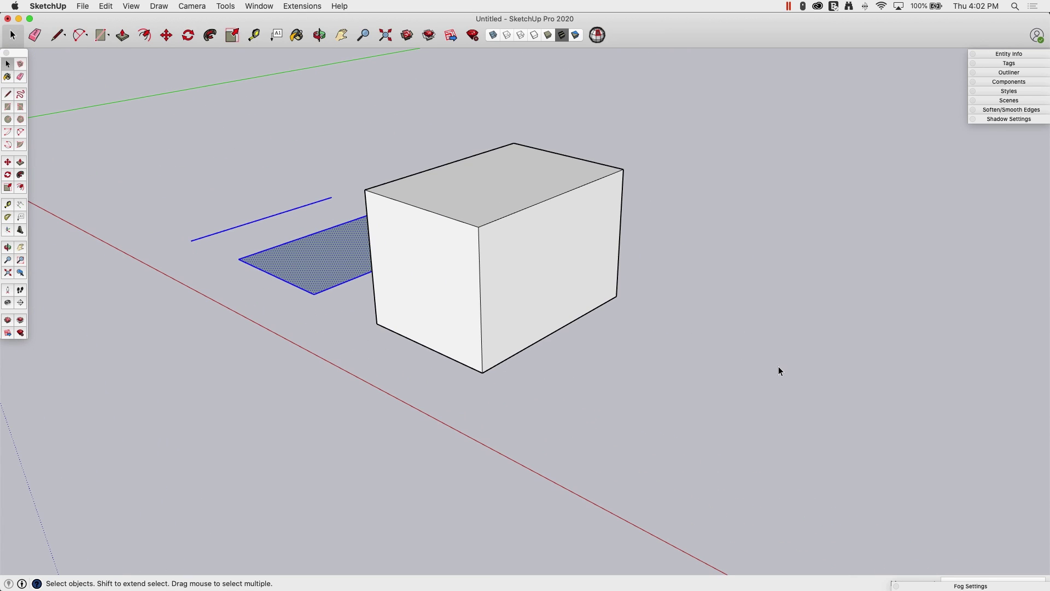
{"action": "middle_click_drag", "start_coordinate": [340, 178], "coordinate": [408, 162]}
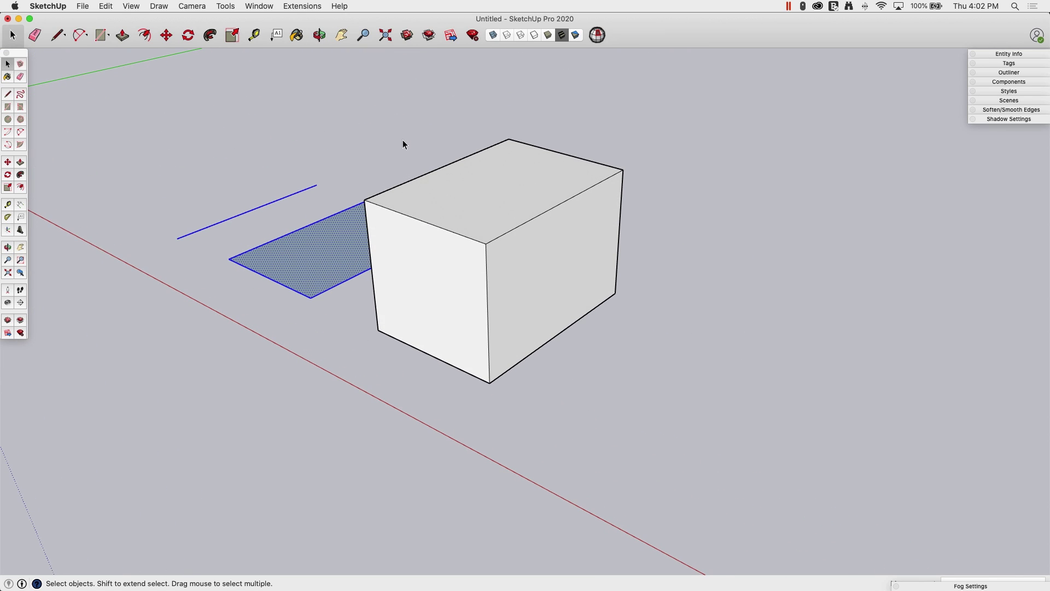